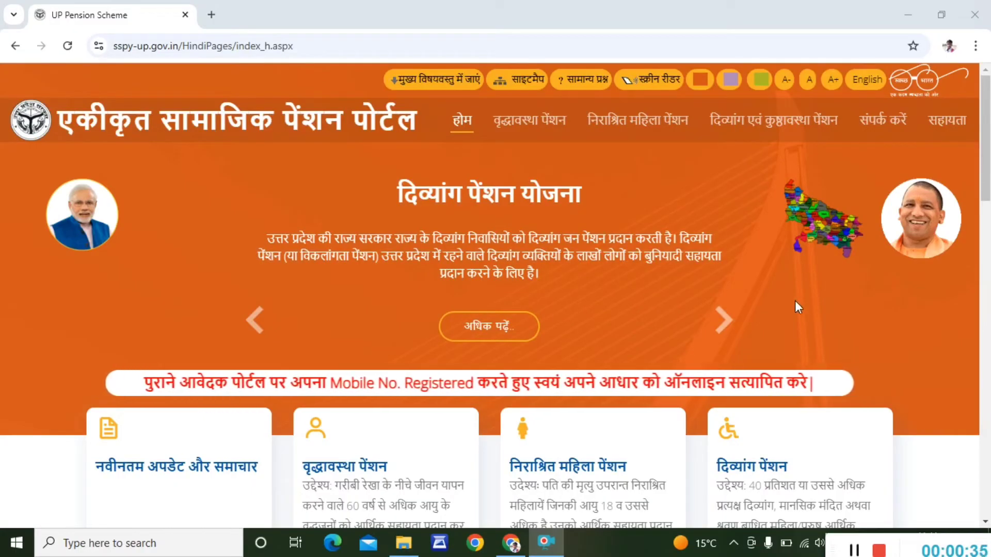
- From the Divyang pension scheme page, start a new online Divyang pension application
{"action": "left_click", "coordinate": [733, 321]}
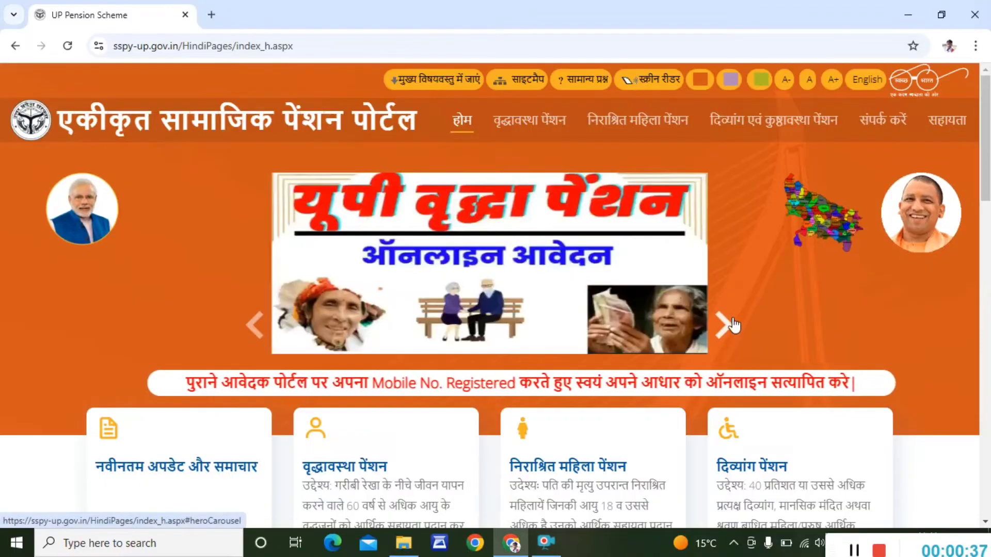
{"action": "left_click", "coordinate": [733, 321]}
{"action": "left_click", "coordinate": [733, 325]}
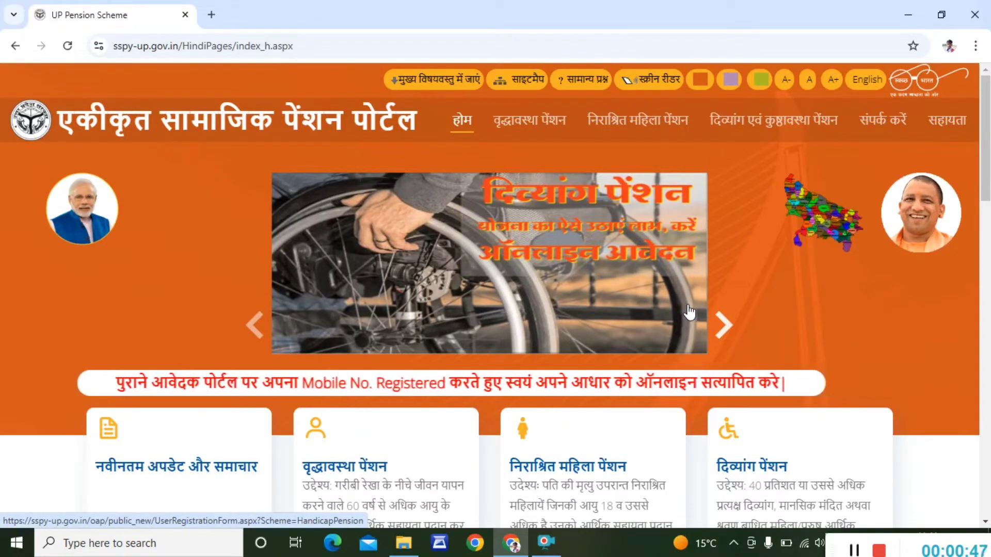
{"action": "scroll", "coordinate": [689, 312], "scroll_direction": "down", "scroll_amount": 2}
{"action": "scroll", "coordinate": [689, 312], "scroll_direction": "down", "scroll_amount": 3}
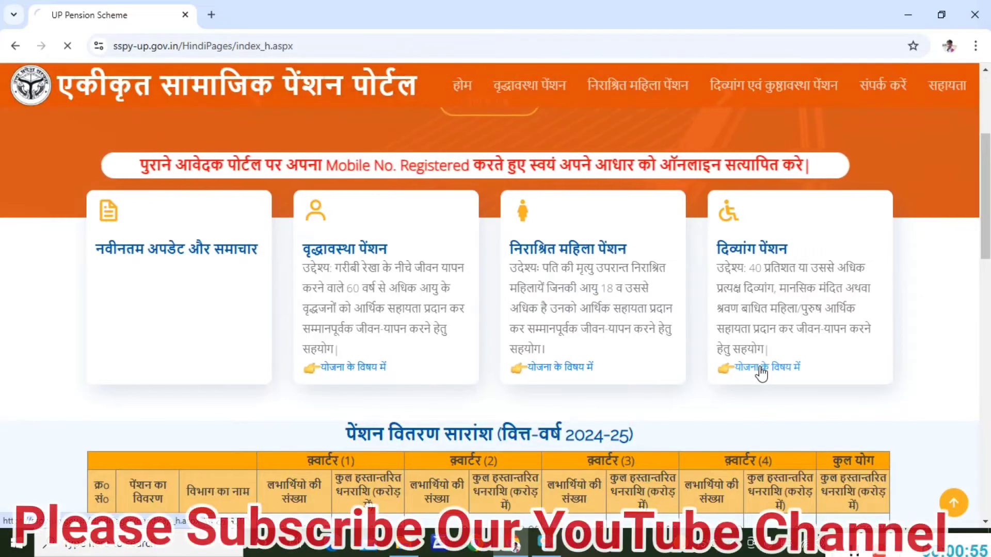
{"action": "left_click", "coordinate": [761, 367]}
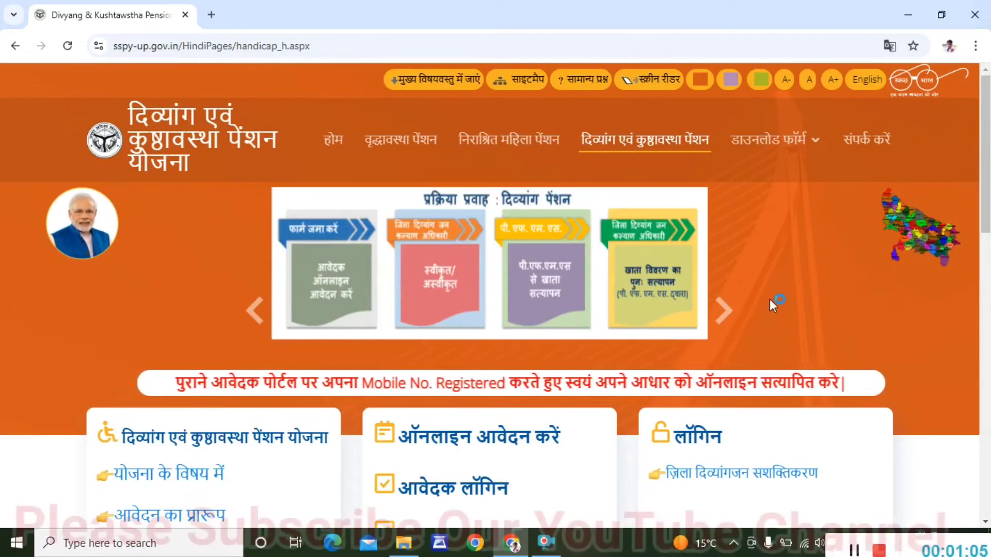
{"action": "scroll", "coordinate": [772, 305], "scroll_direction": "down", "scroll_amount": 3}
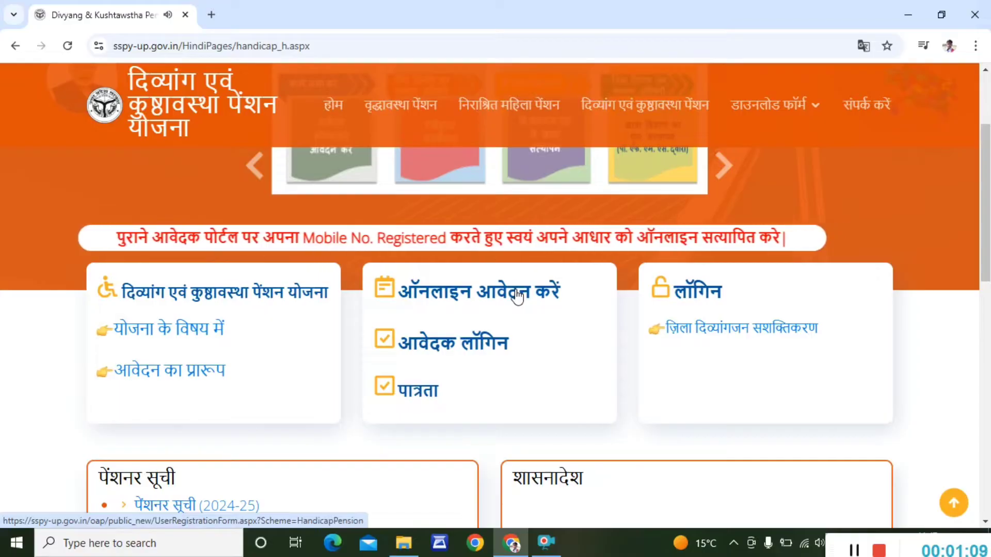
{"action": "left_click", "coordinate": [517, 296]}
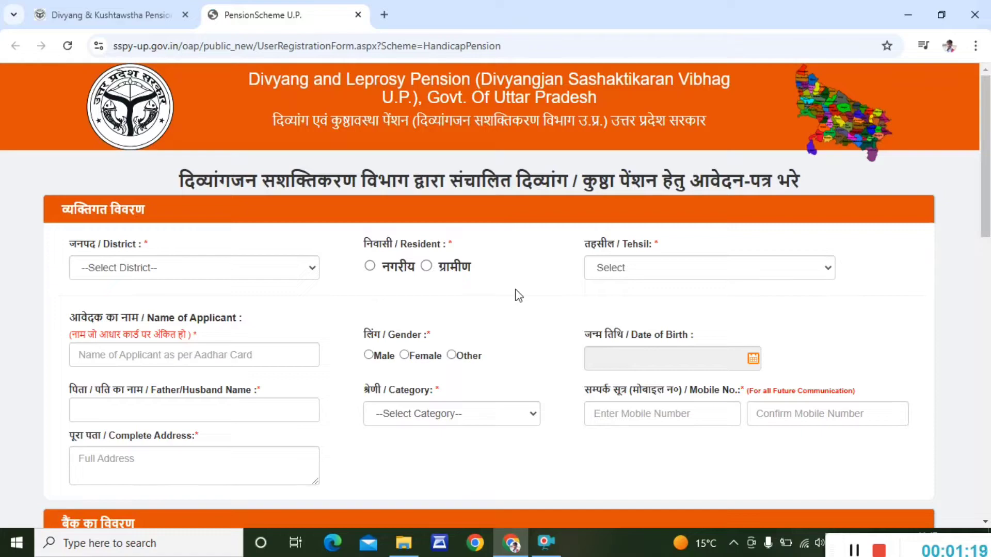
- Set the district to BAREILLY, mark rural residence, and choose the tehsil
{"action": "left_click", "coordinate": [194, 267]}
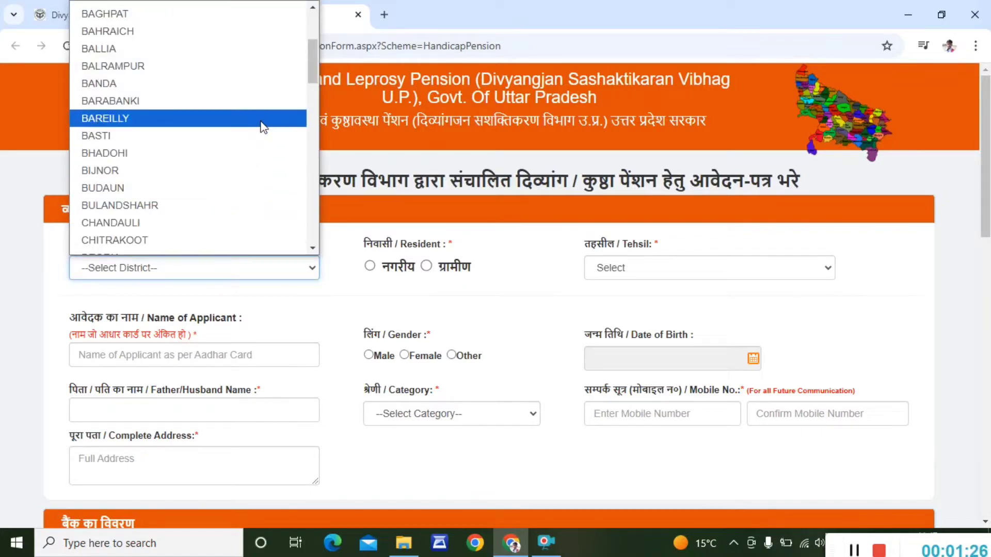
{"action": "left_click", "coordinate": [261, 126]}
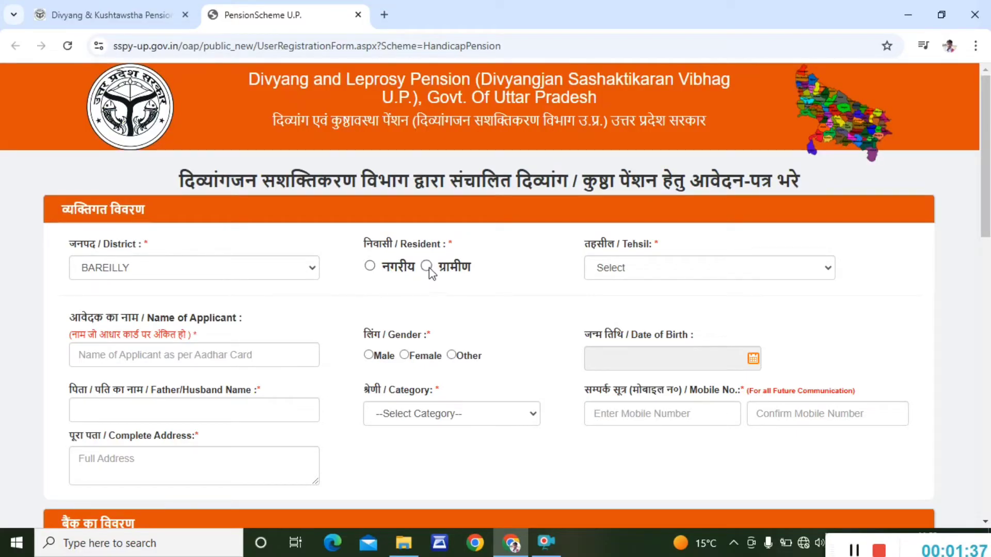
{"action": "left_click", "coordinate": [428, 267]}
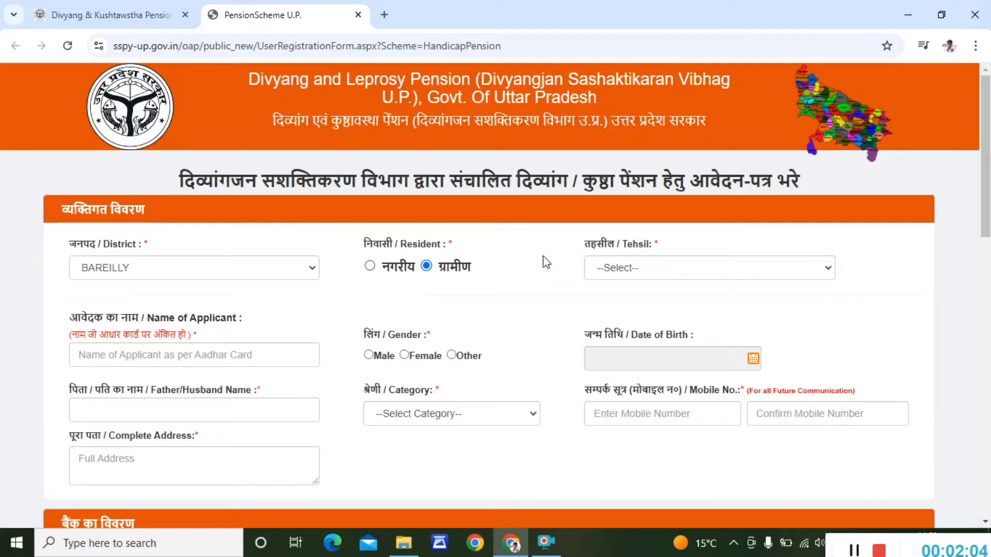
{"action": "left_click", "coordinate": [626, 268]}
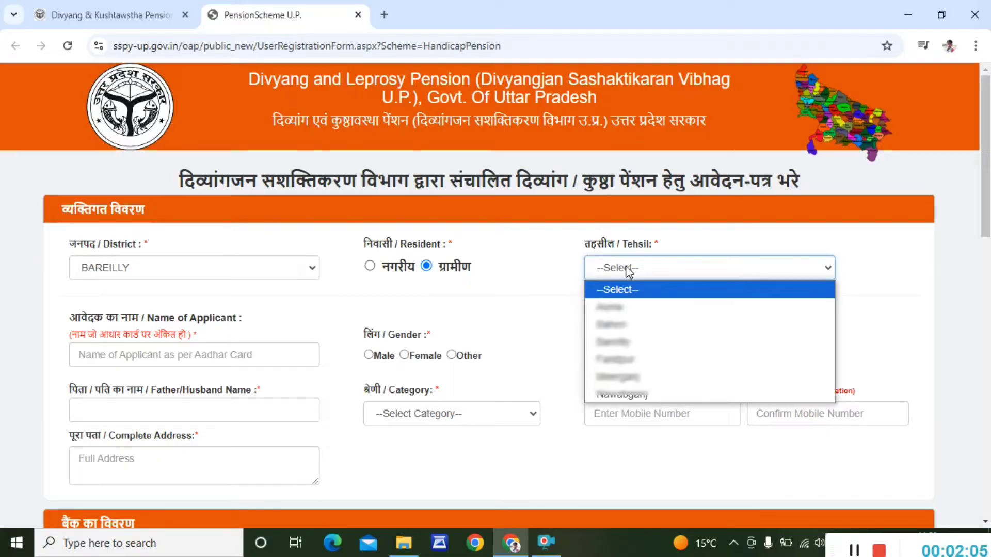
{"action": "left_click", "coordinate": [652, 373]}
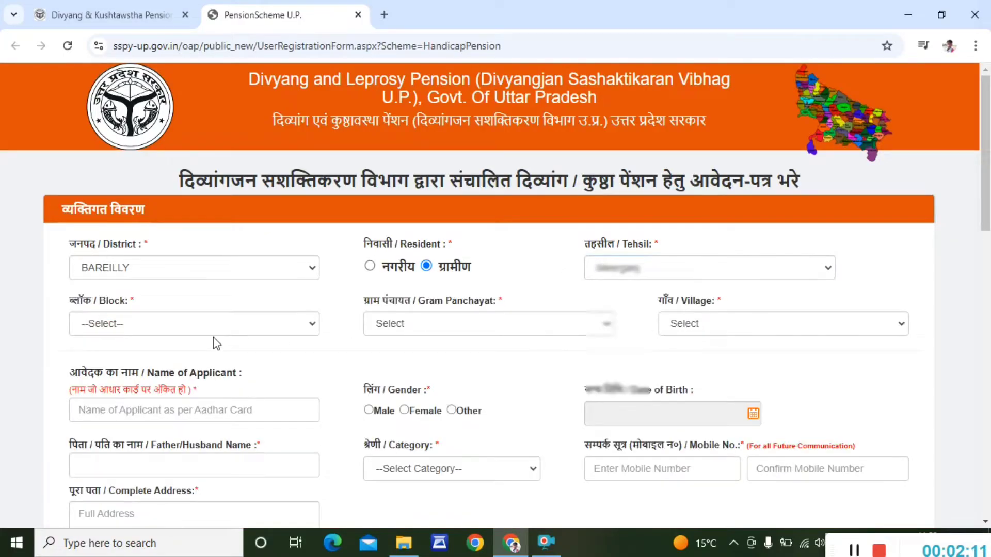
- Choose the block, gram panchayat and village, then begin entering the applicant's name
{"action": "left_click", "coordinate": [194, 332]}
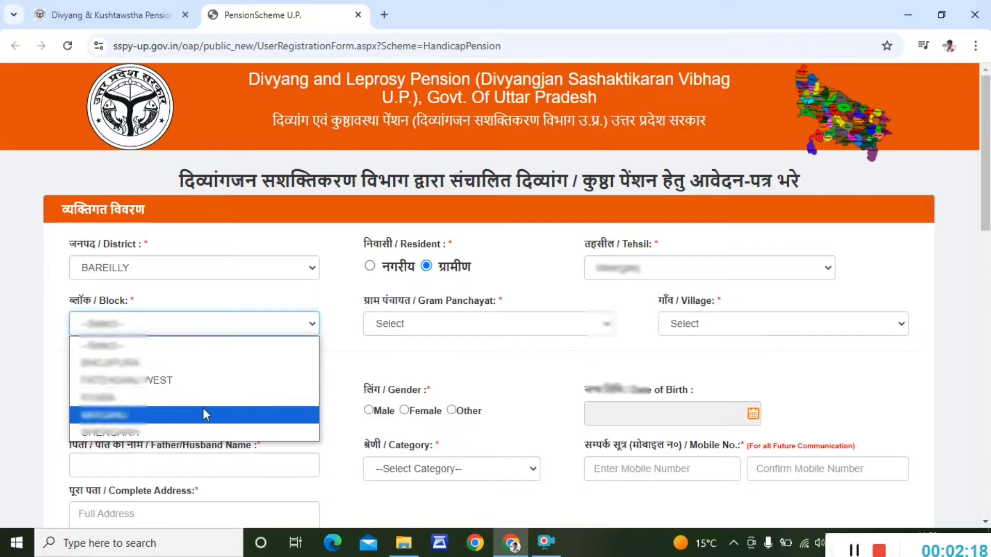
{"action": "left_click", "coordinate": [202, 414]}
{"action": "left_click", "coordinate": [392, 324]}
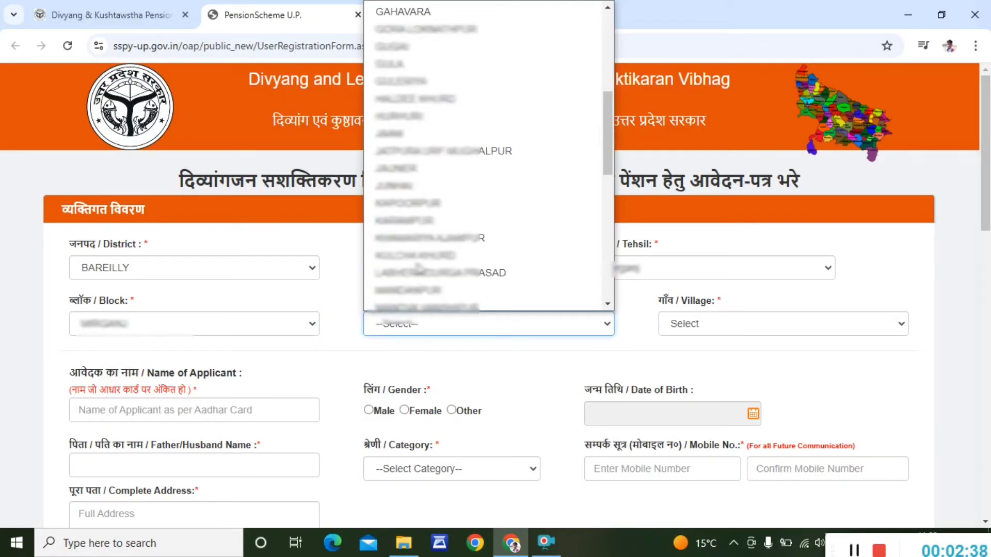
{"action": "left_click", "coordinate": [426, 204]}
{"action": "left_click", "coordinate": [702, 325]}
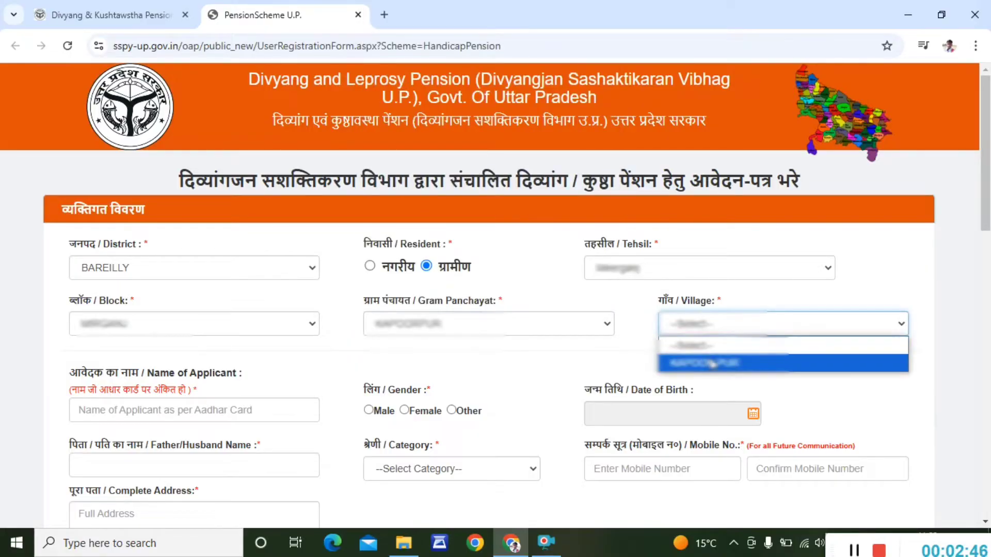
{"action": "left_click", "coordinate": [704, 362]}
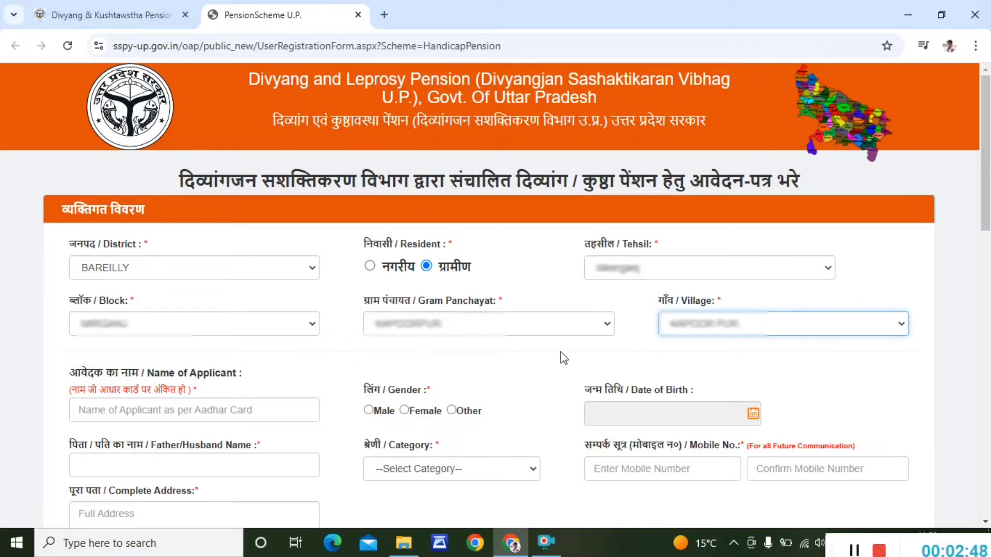
{"action": "left_click", "coordinate": [230, 410]}
{"action": "type", "text": "Pr"}
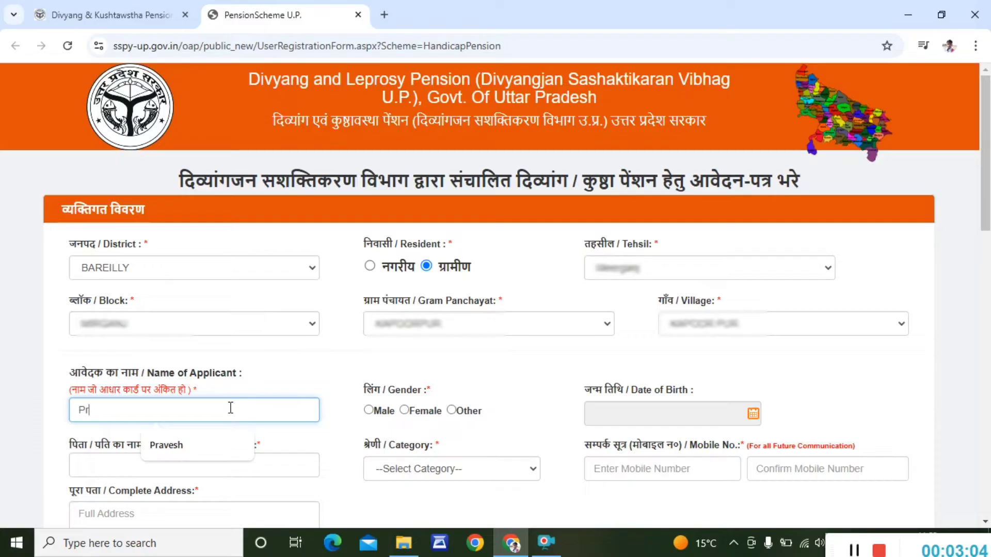
{"action": "type", "text": "vesh"}
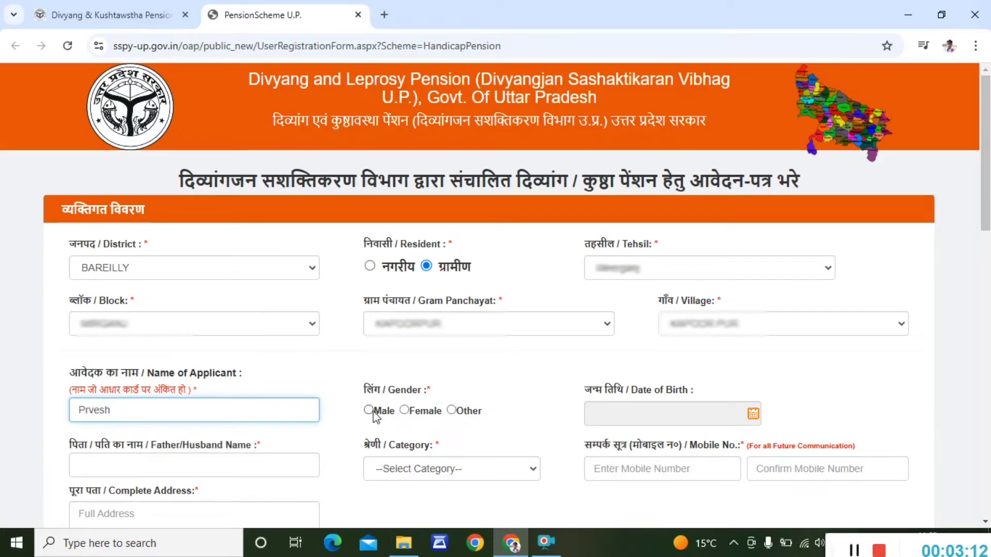
- Set gender Male, birth date 01/01/2003, the father's name and category OBC
{"action": "left_click", "coordinate": [370, 411]}
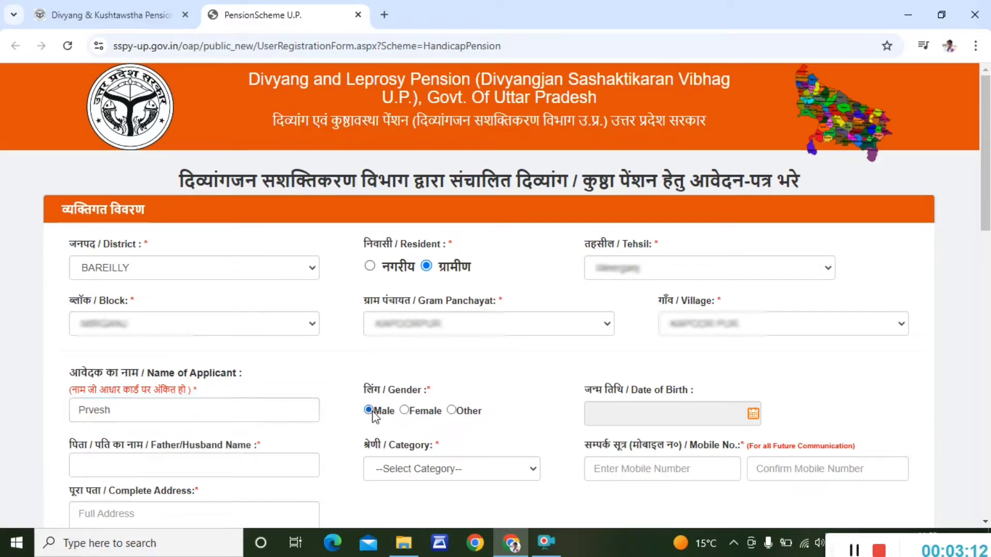
{"action": "left_click", "coordinate": [753, 414]}
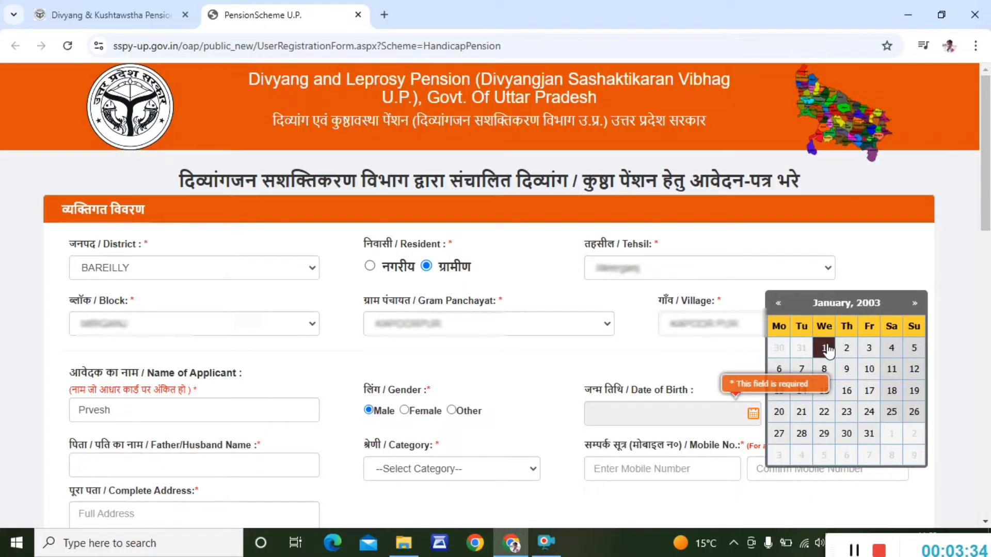
{"action": "left_click", "coordinate": [825, 348]}
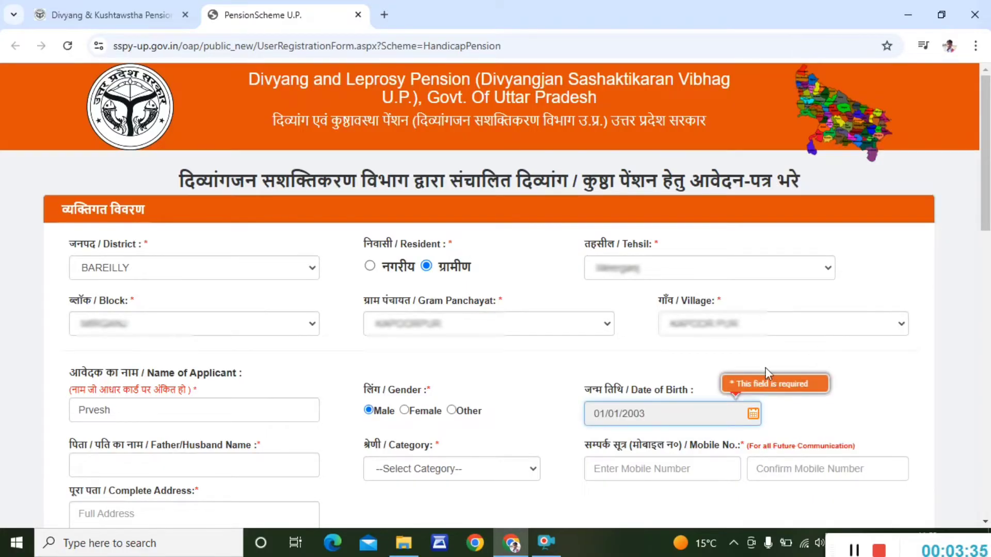
{"action": "left_click", "coordinate": [238, 459]}
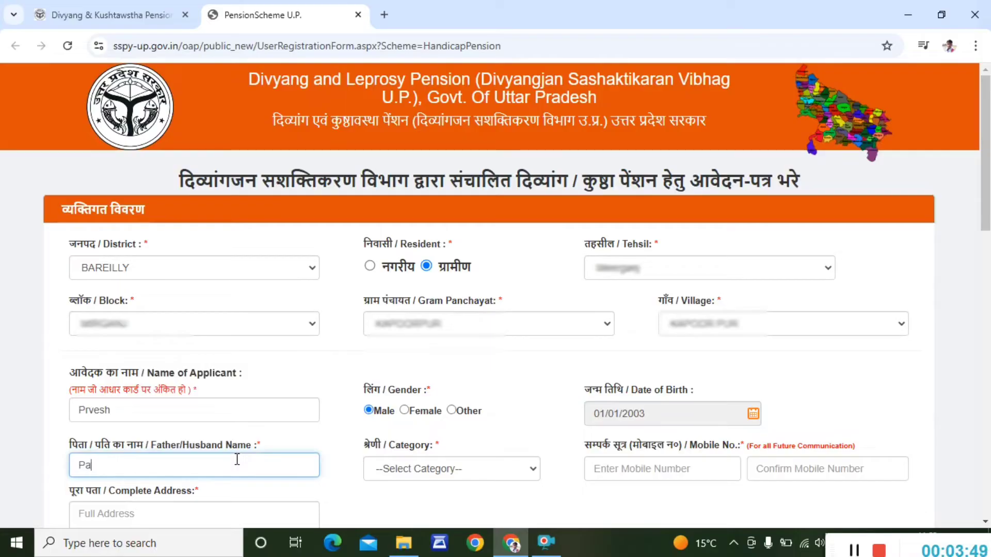
{"action": "left_click", "coordinate": [387, 469]}
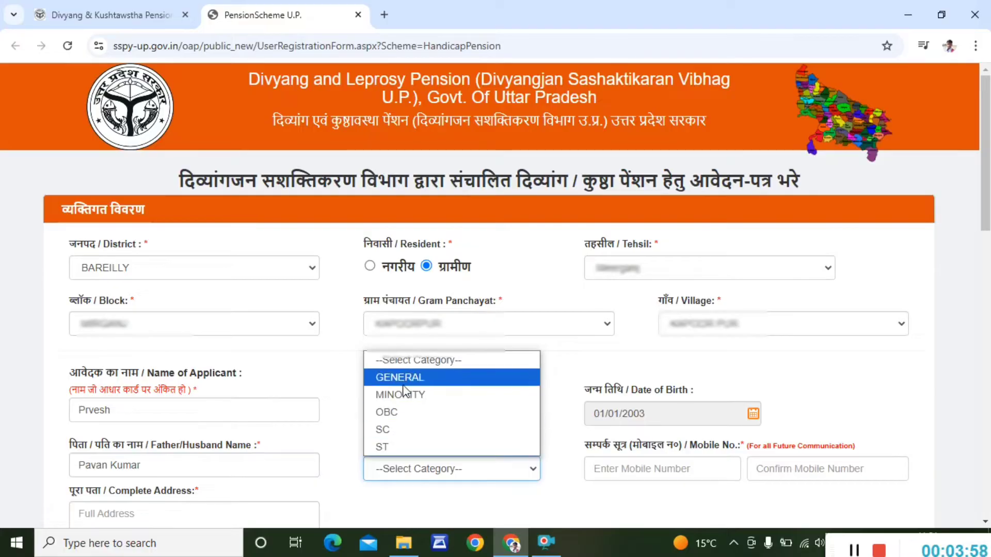
{"action": "left_click", "coordinate": [426, 415]}
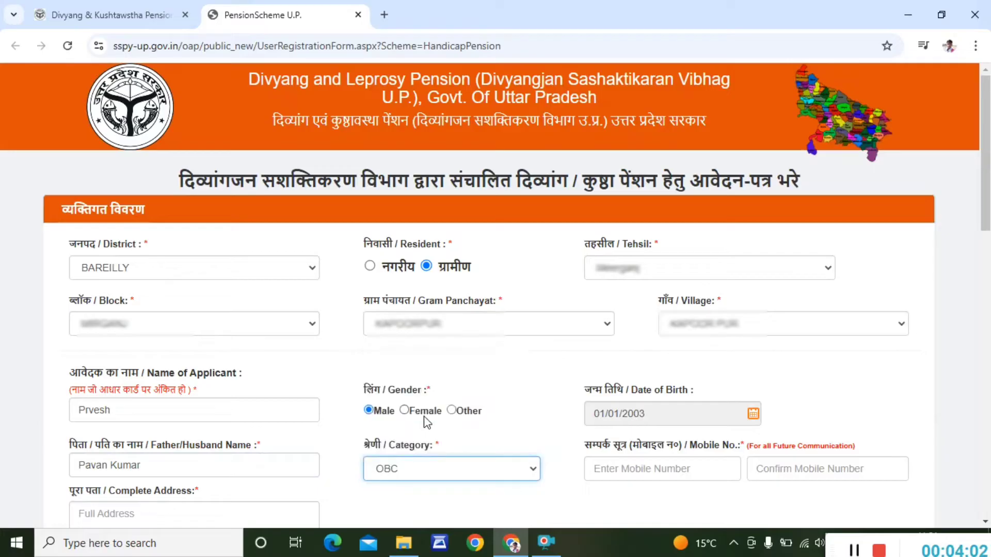
- Enter and confirm the applicant's mobile number, and fill in the complete address
{"action": "left_click", "coordinate": [606, 466]}
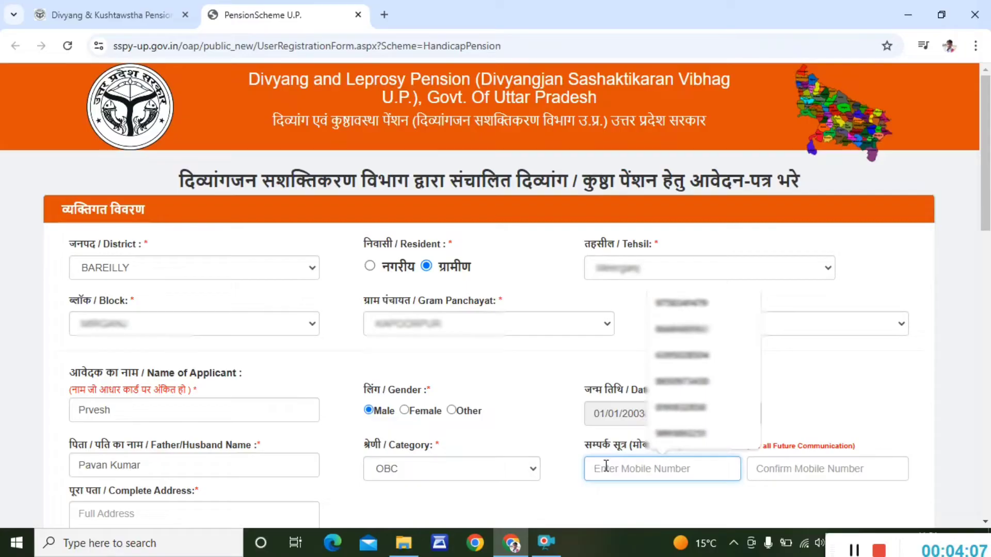
{"action": "type", "text": "98xxxxxxxx"}
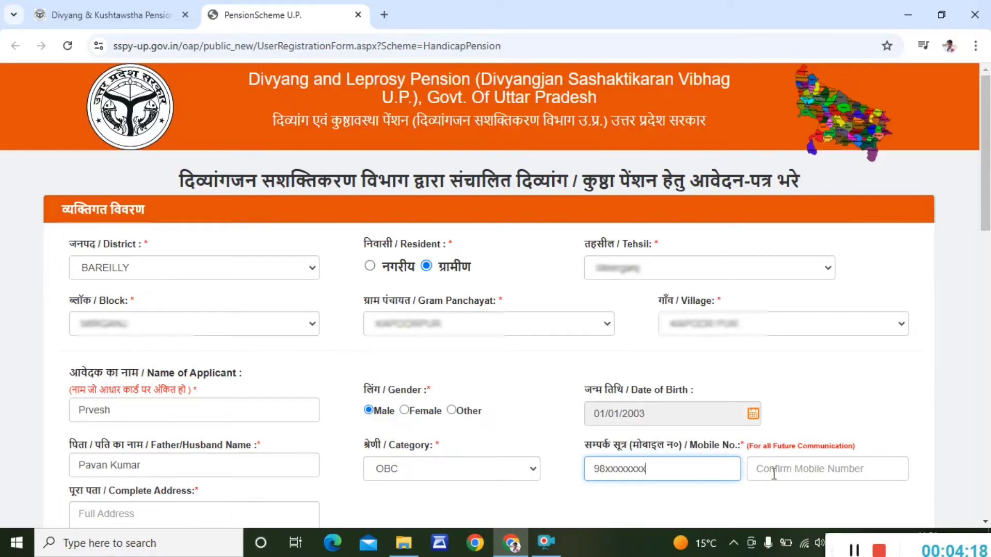
{"action": "left_click", "coordinate": [774, 474]}
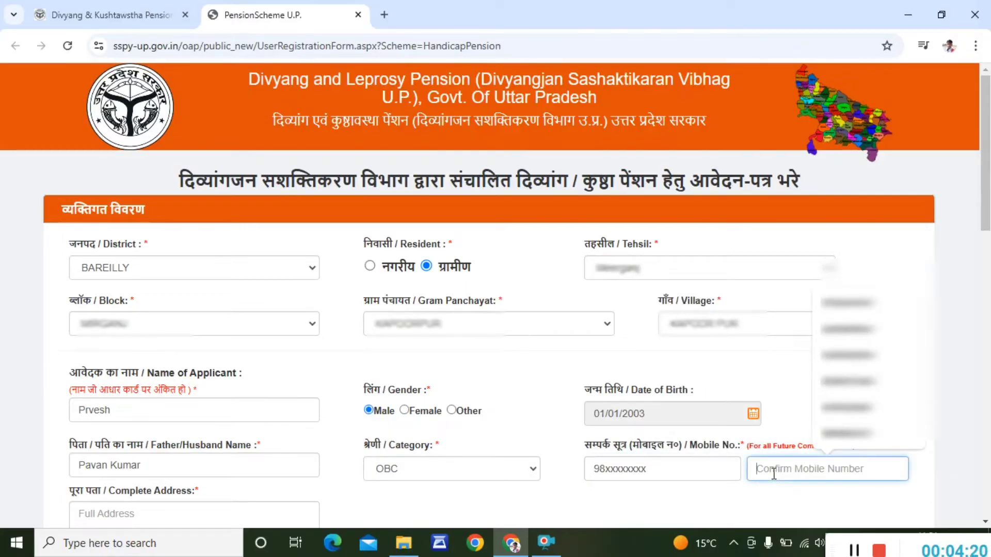
{"action": "type", "text": "98"}
{"action": "scroll", "coordinate": [535, 386], "scroll_direction": "down", "scroll_amount": 3}
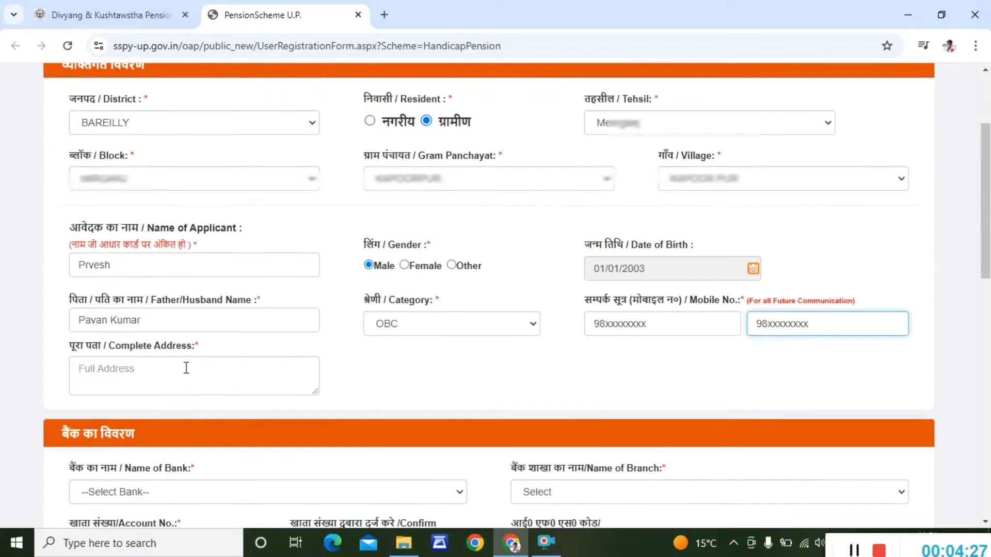
{"action": "left_click", "coordinate": [167, 368]}
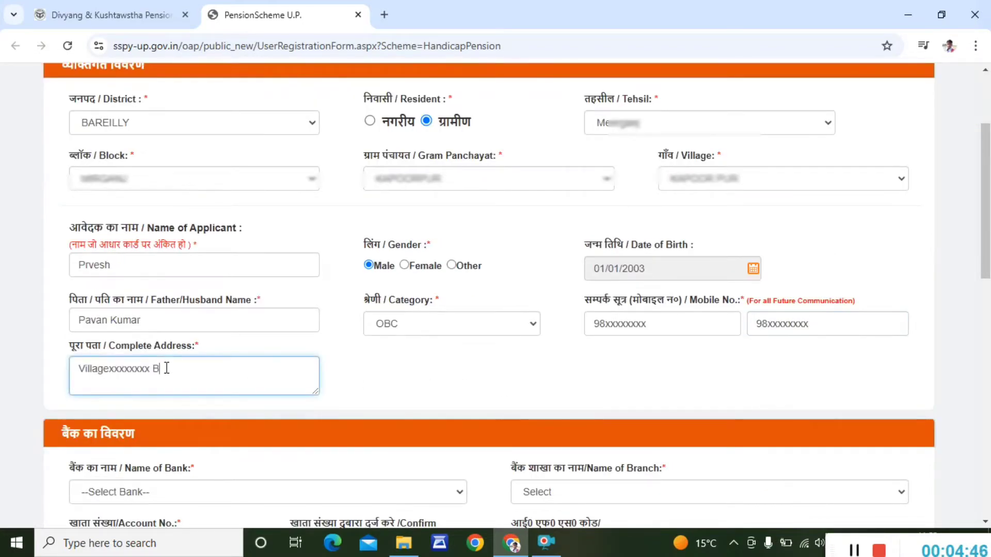
{"action": "type", "text": "o"}
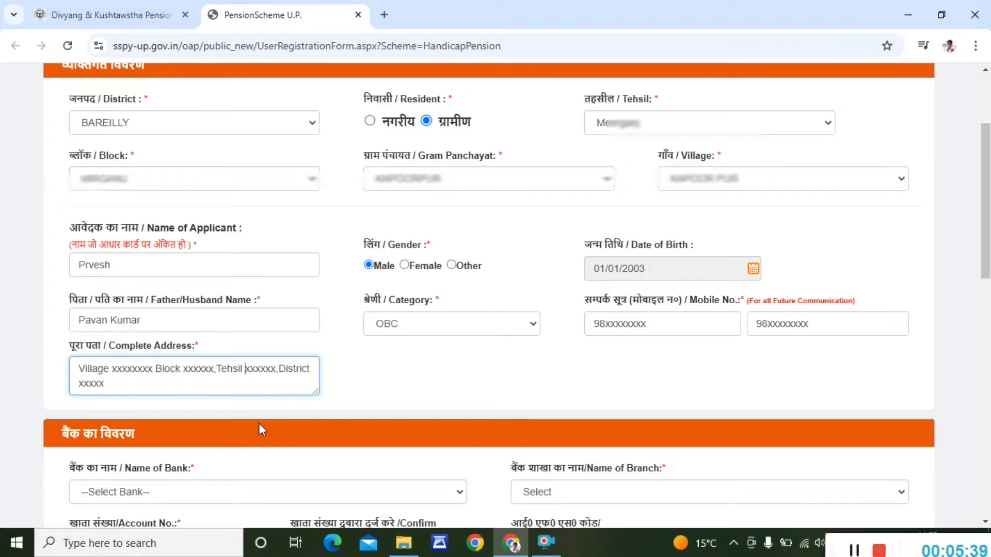
{"action": "scroll", "coordinate": [260, 424], "scroll_direction": "down", "scroll_amount": 7}
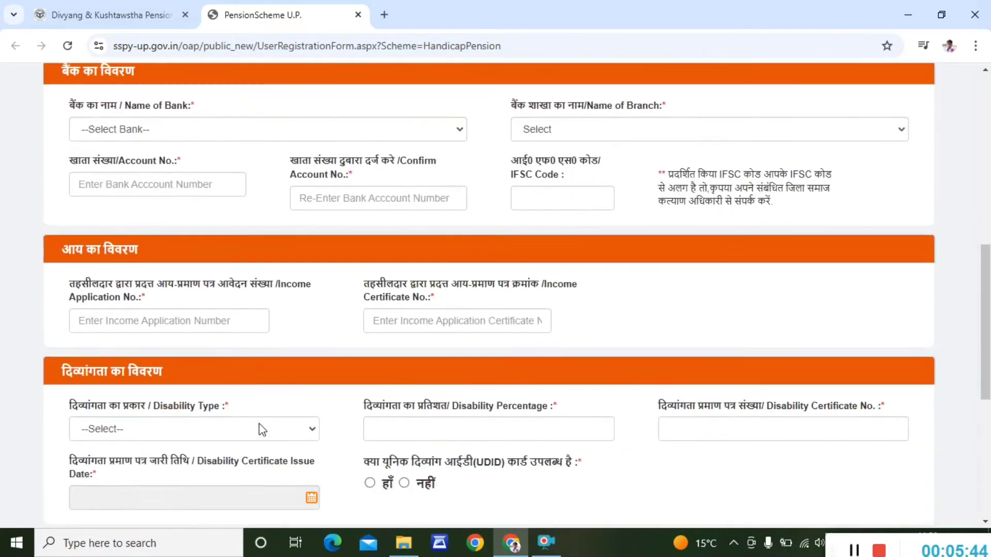
- Select BANK OF BARODA and the account holder's branch
{"action": "left_click", "coordinate": [225, 131]}
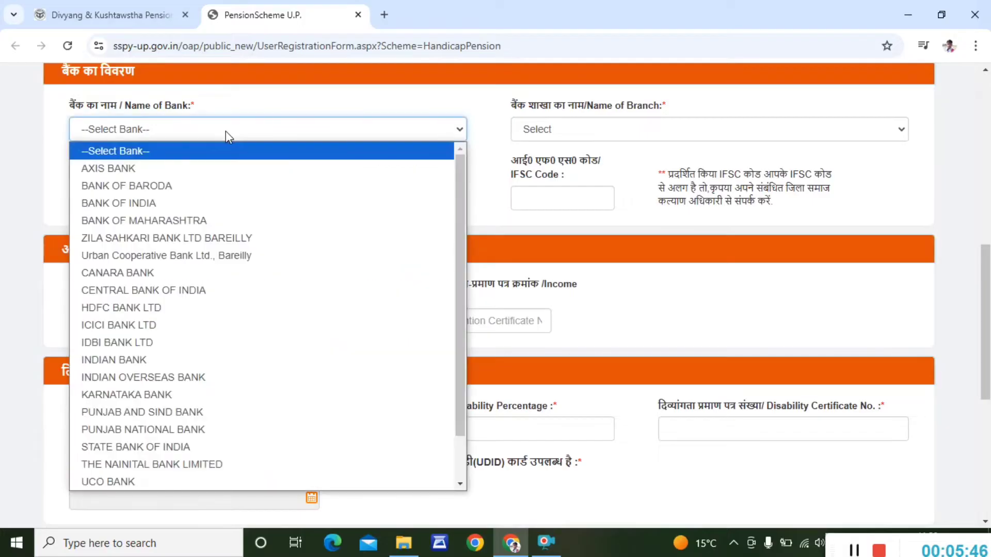
{"action": "left_click", "coordinate": [235, 192]}
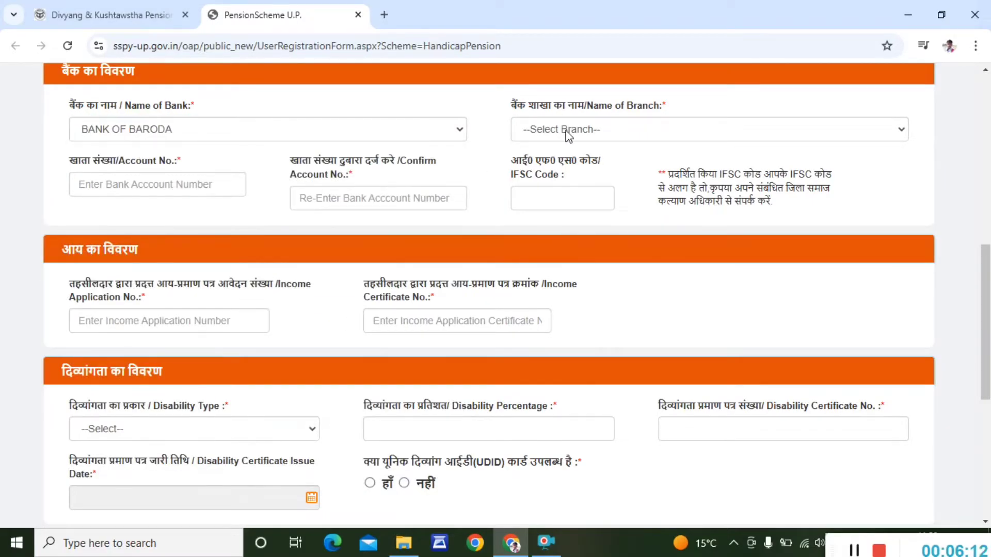
{"action": "left_click", "coordinate": [568, 132]}
{"action": "scroll", "coordinate": [707, 320], "scroll_direction": "down", "scroll_amount": 10}
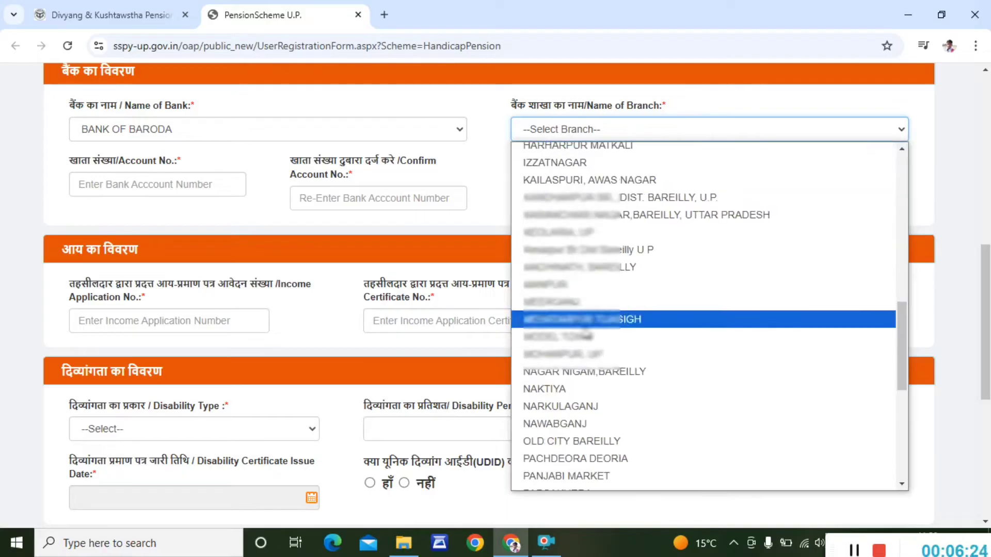
{"action": "left_click", "coordinate": [581, 302]}
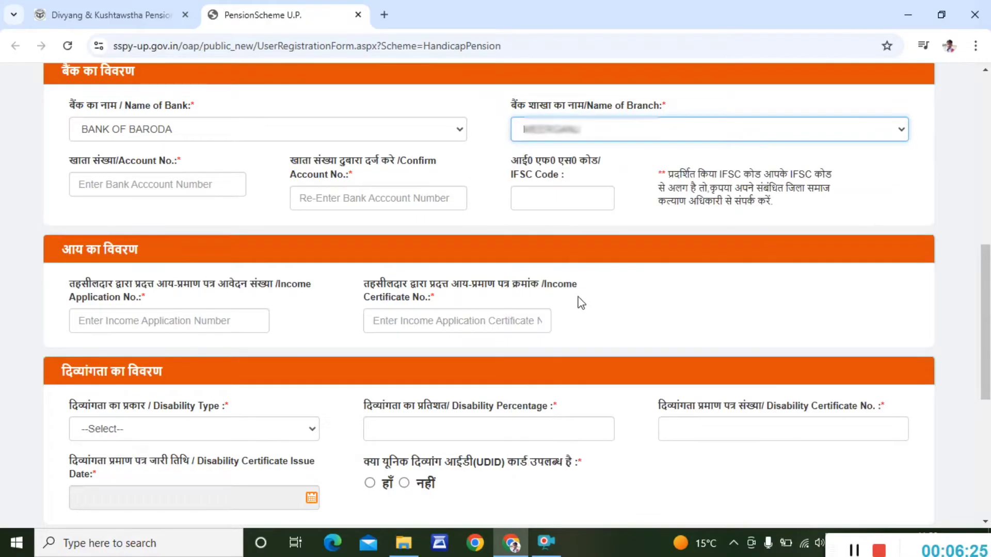
- Enter the bank account number and confirm it in the second field
{"action": "left_click", "coordinate": [165, 184]}
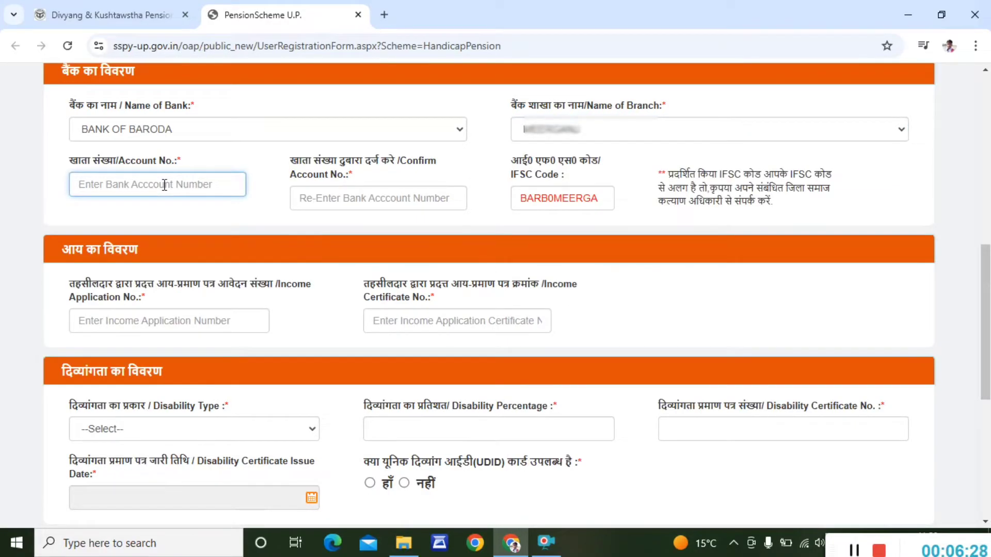
{"action": "type", "text": "404"}
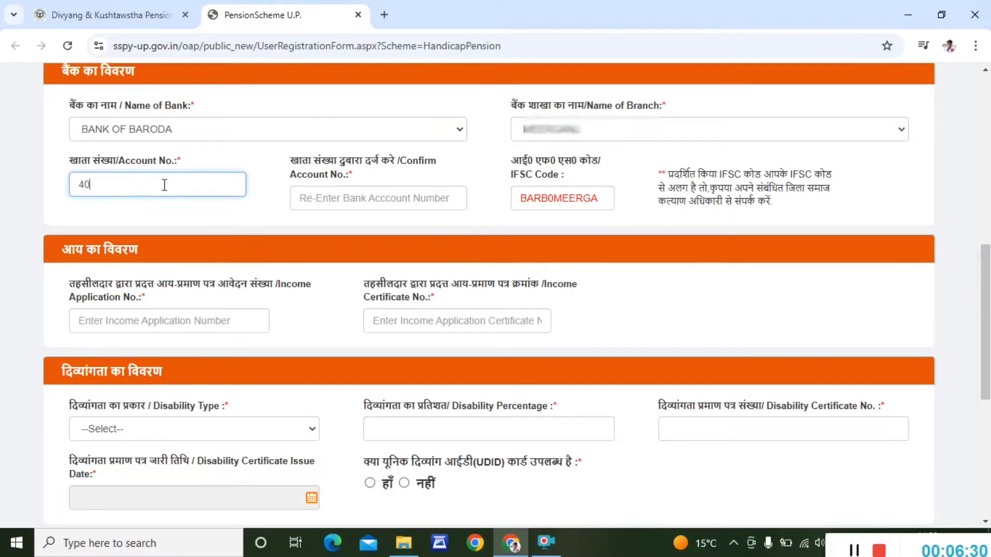
{"action": "left_click", "coordinate": [345, 199]}
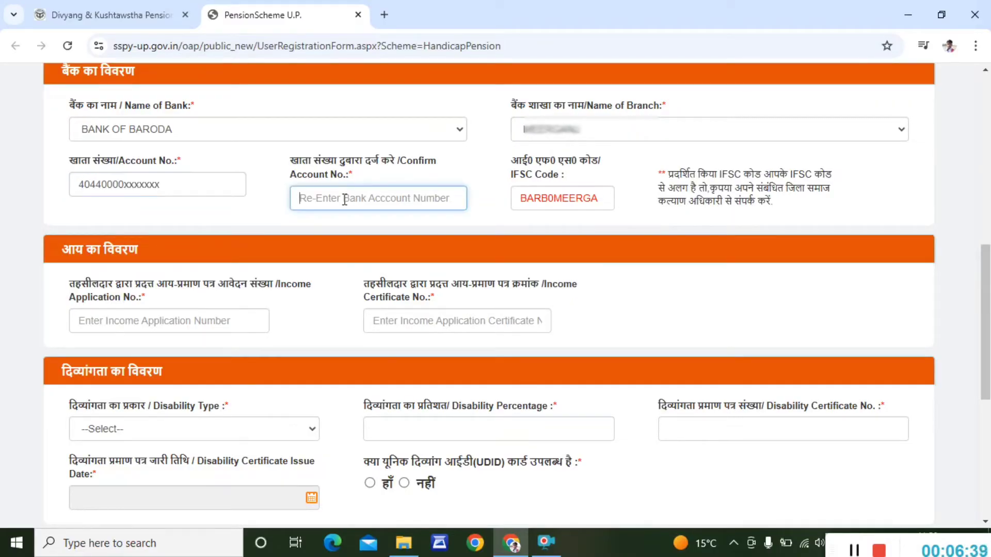
{"action": "type", "text": "40440000xxxxxxx"}
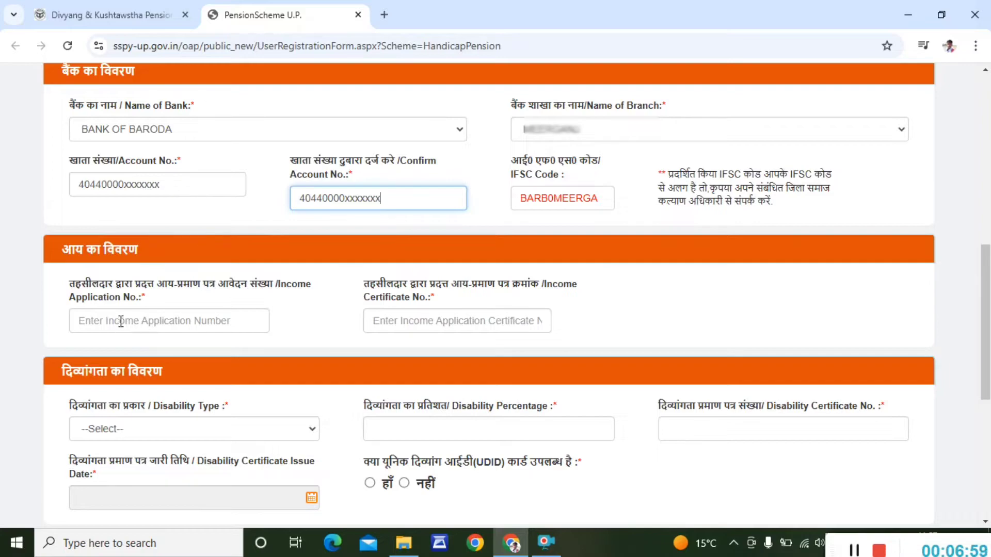
- Enter the income certificate number, then show the Disability Type options
{"action": "left_click", "coordinate": [388, 318]}
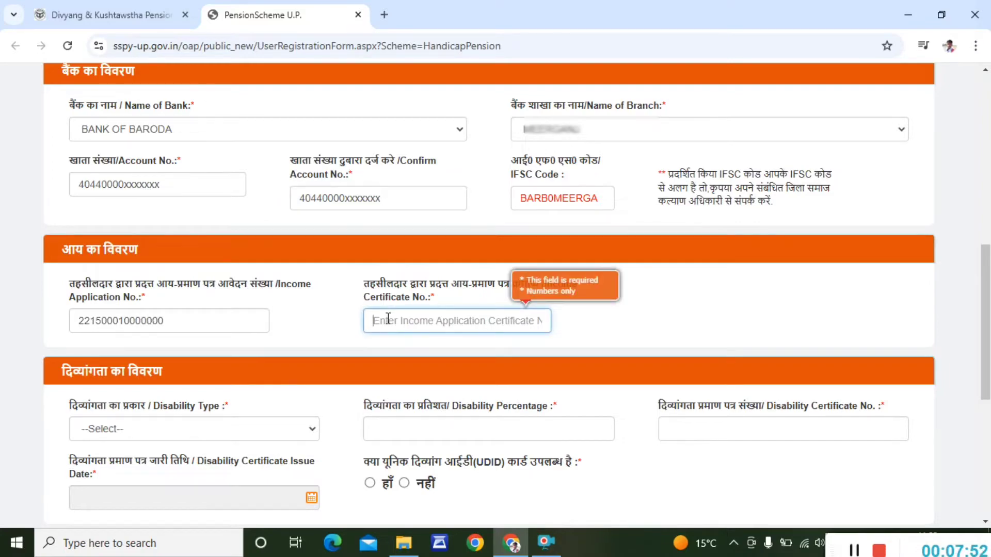
{"action": "type", "text": "20323"}
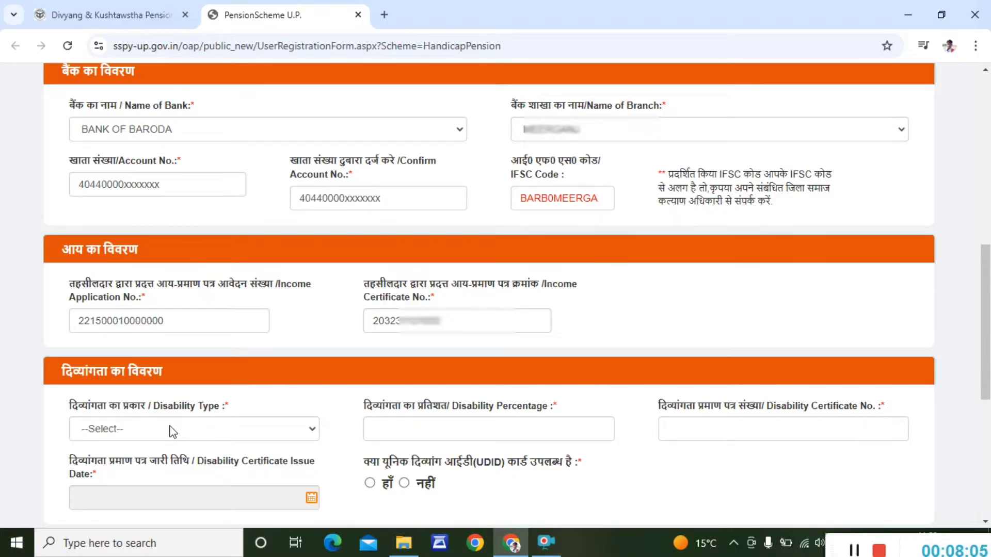
{"action": "scroll", "coordinate": [173, 432], "scroll_direction": "down", "scroll_amount": 3}
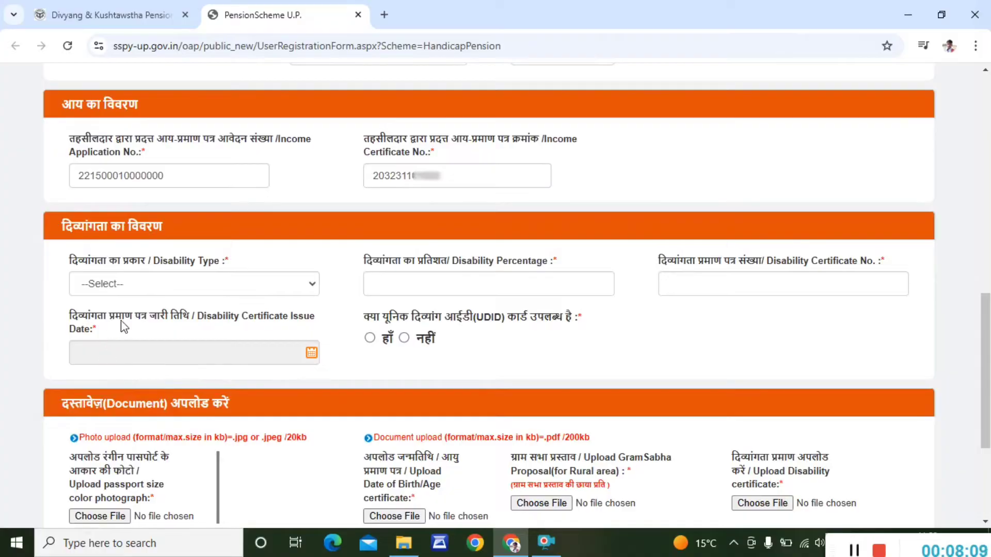
{"action": "left_click", "coordinate": [135, 283]}
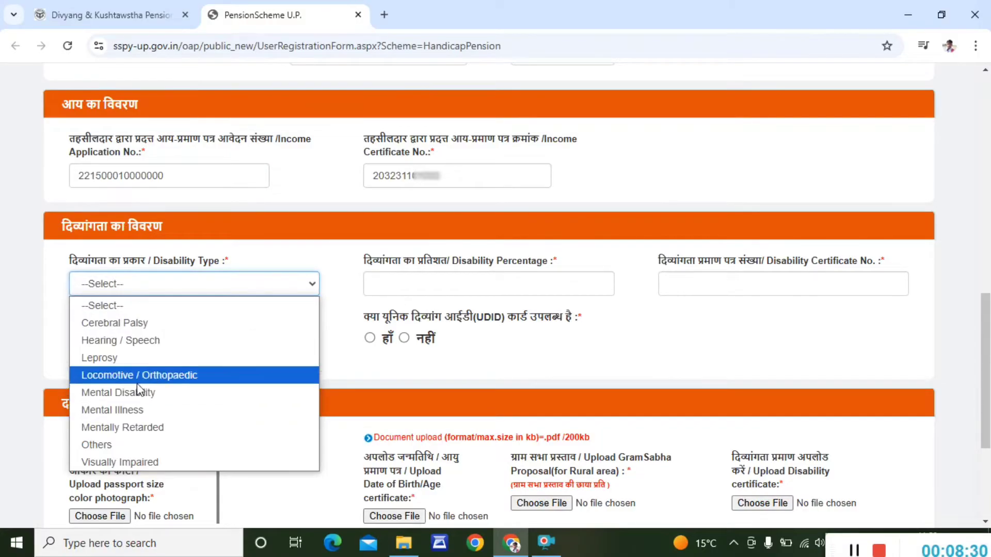
- Set disability type Locomotive / Orthopaedic, 50 percent, and enter the certificate number
{"action": "left_click", "coordinate": [138, 375]}
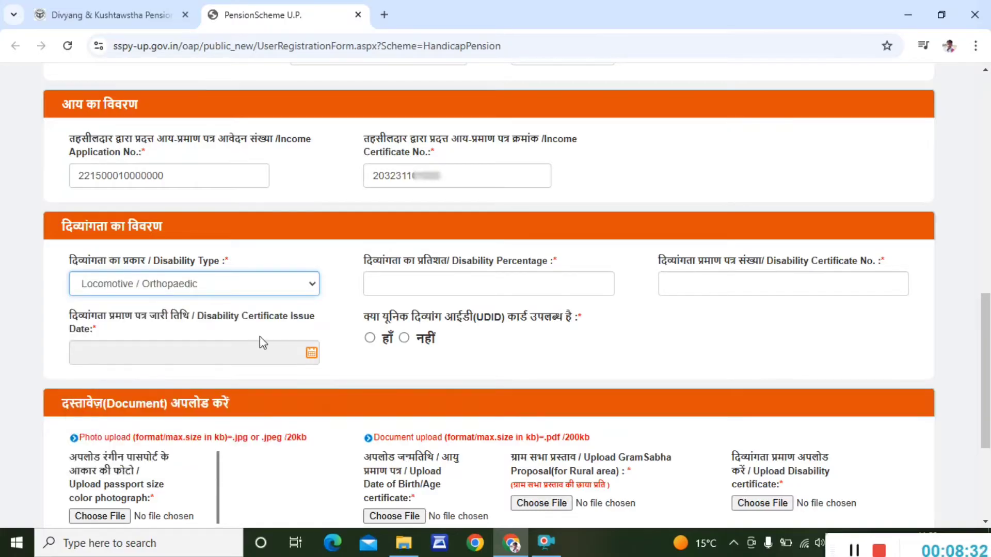
{"action": "left_click", "coordinate": [439, 279]}
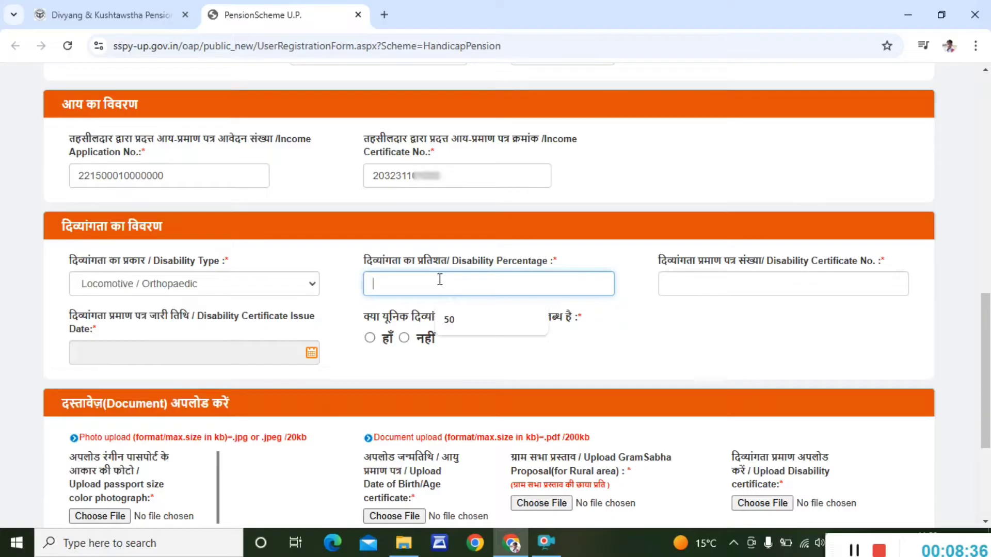
{"action": "type", "text": "50"}
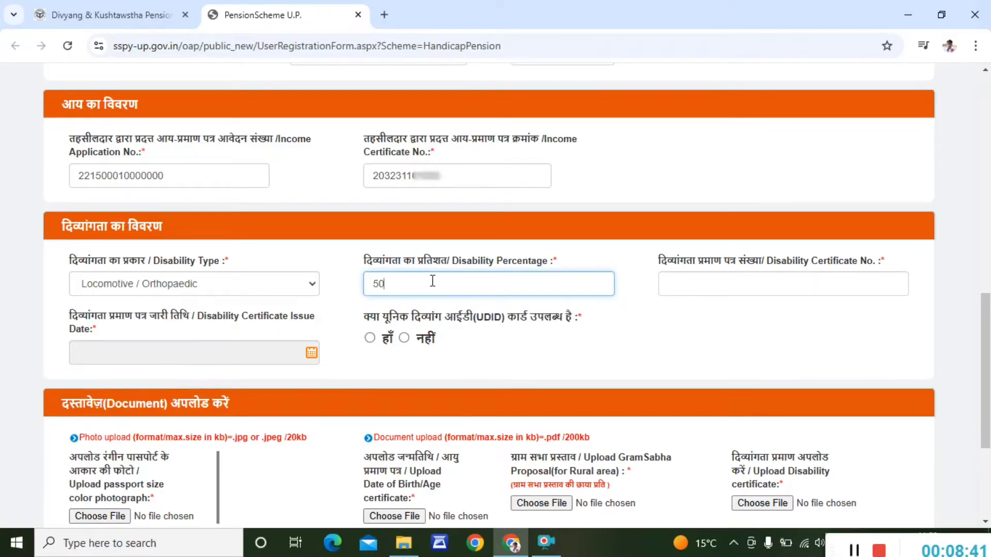
{"action": "left_click", "coordinate": [670, 284]}
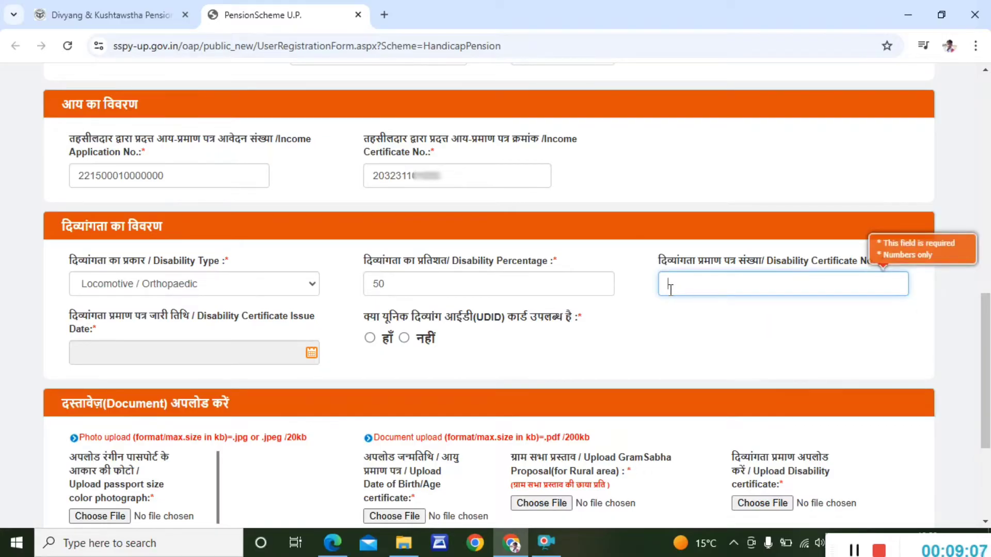
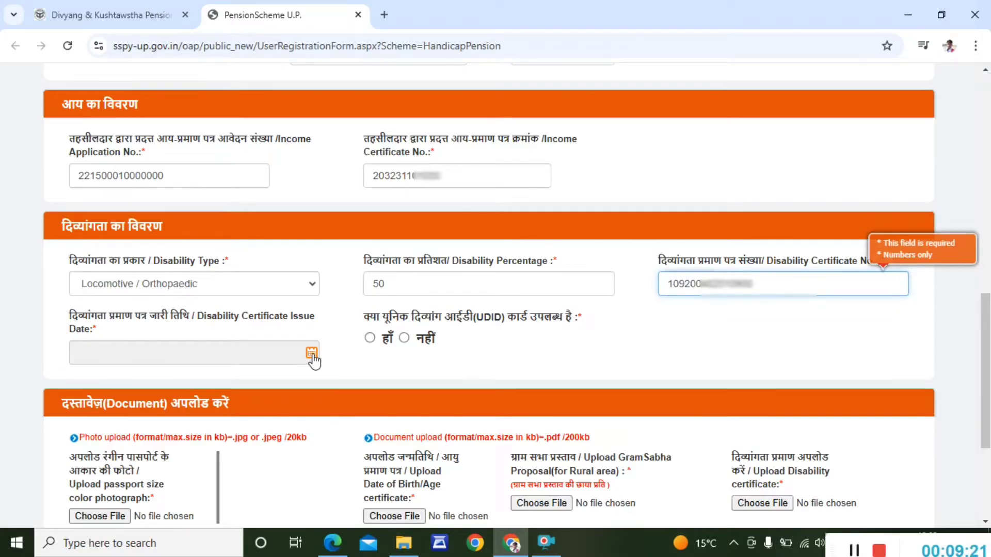
- Set the certificate issue date to 01/05/2024 and mark that a UDID card exists
{"action": "left_click", "coordinate": [311, 355]}
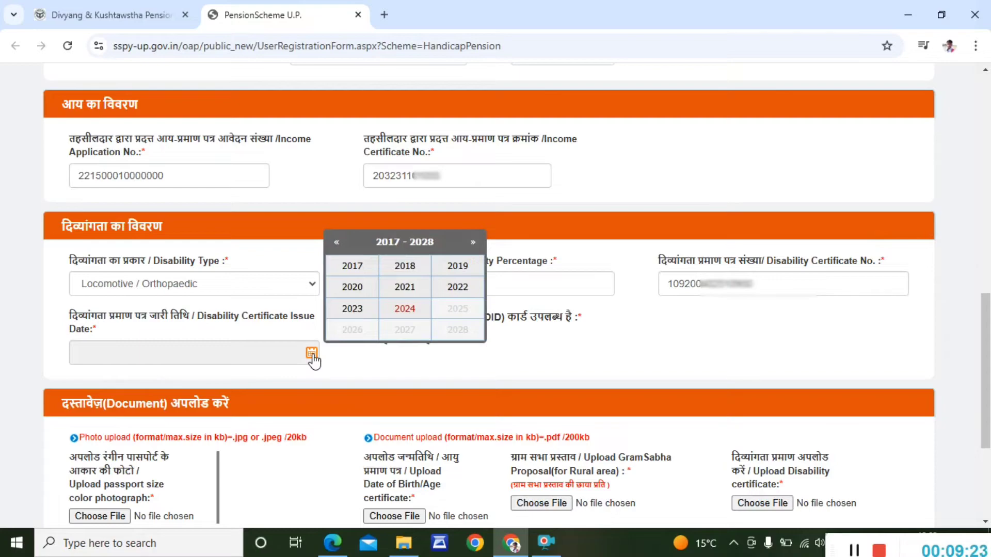
{"action": "left_click", "coordinate": [404, 309]}
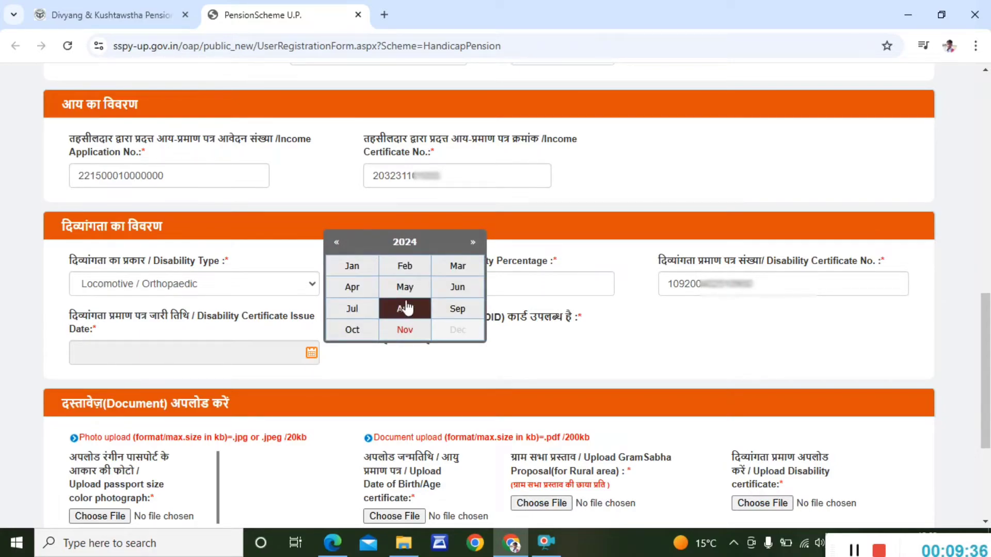
{"action": "left_click", "coordinate": [404, 287]}
{"action": "left_click", "coordinate": [385, 287]}
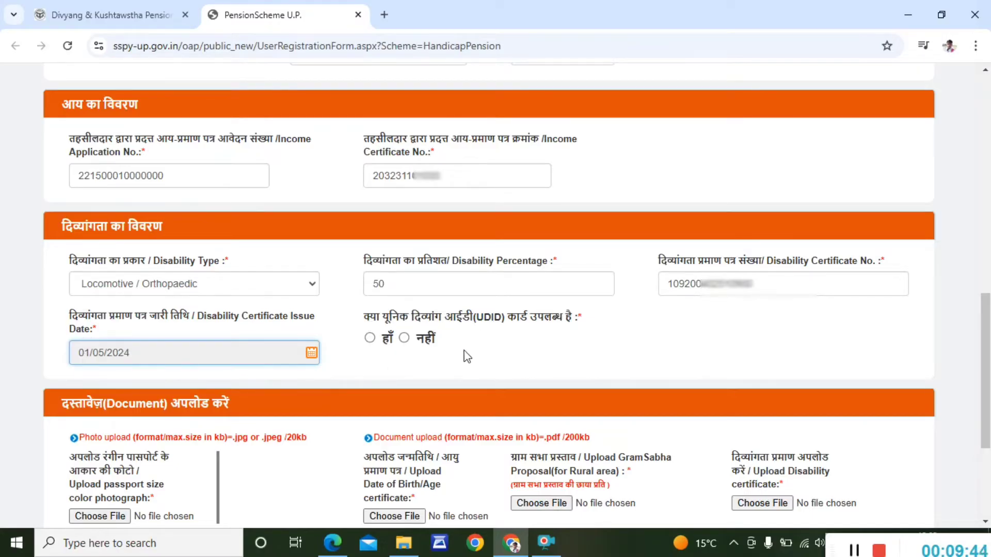
{"action": "left_click", "coordinate": [369, 338]}
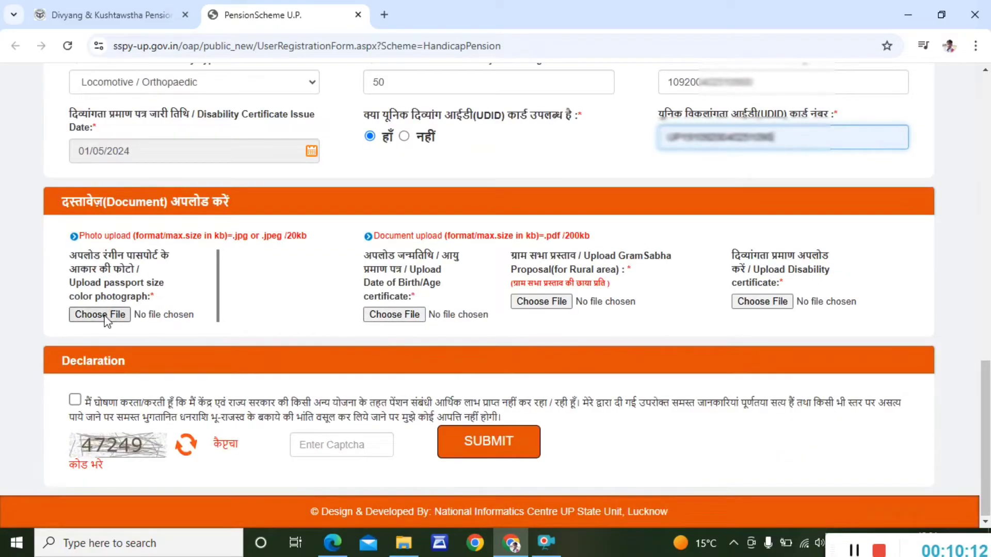
- Attach Prem Photo.jpeg as the photo and Pravesh Aadhar.pdf as age proof
{"action": "left_click", "coordinate": [105, 315]}
{"action": "left_click", "coordinate": [400, 283]}
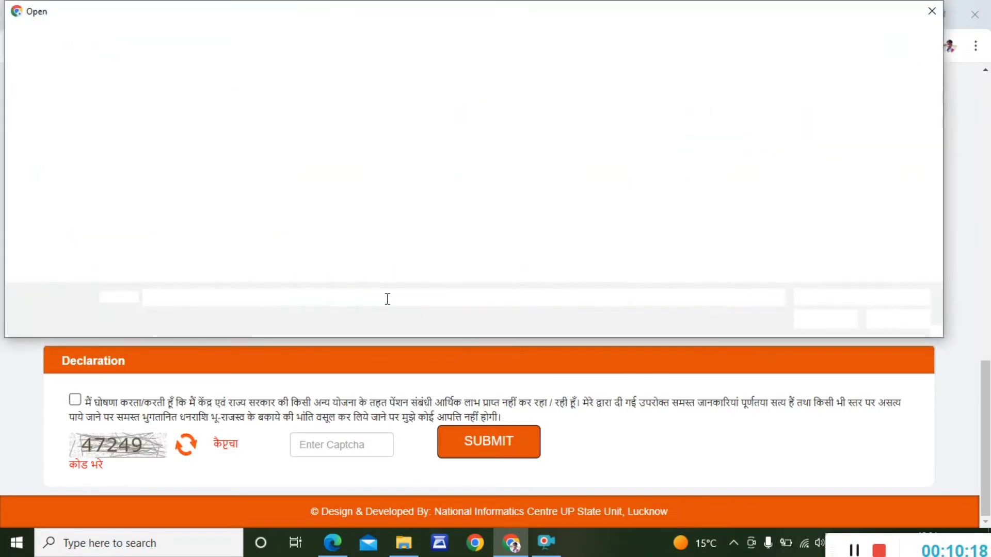
{"action": "double_click", "coordinate": [562, 129]}
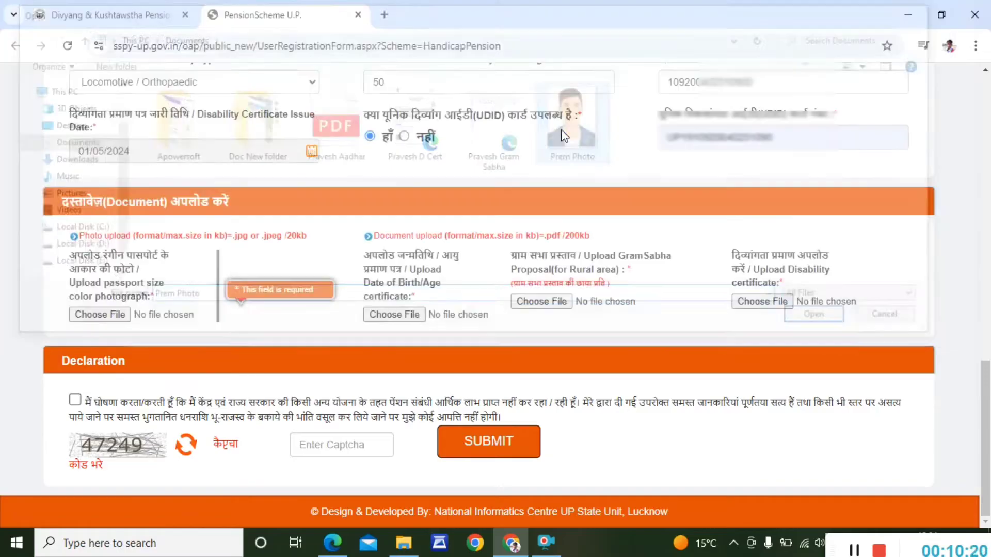
{"action": "left_click", "coordinate": [383, 317]}
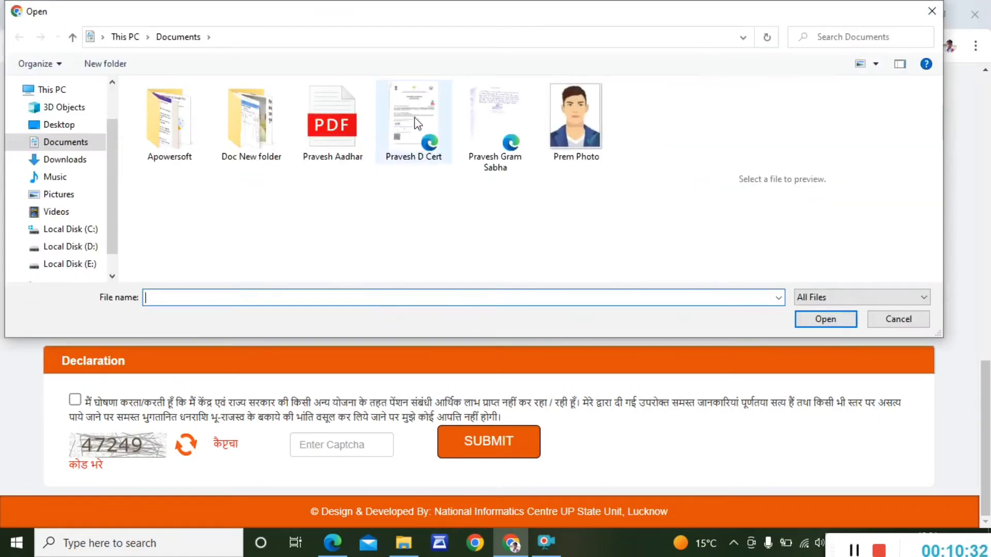
{"action": "double_click", "coordinate": [346, 107]}
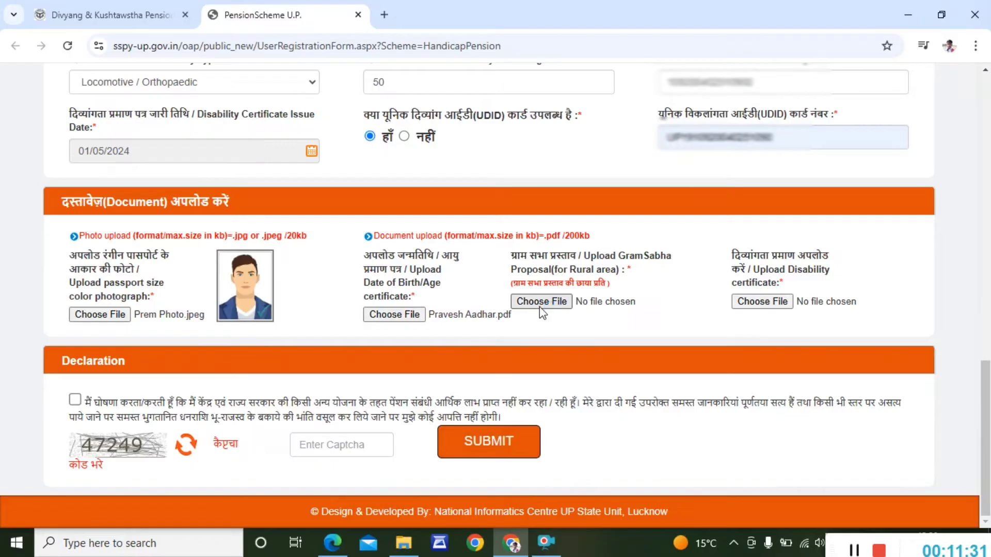
- Attach Pravesh Gram Sabha.pdf as the Gram Sabha proposal
{"action": "left_click", "coordinate": [540, 307]}
{"action": "left_click", "coordinate": [475, 105]}
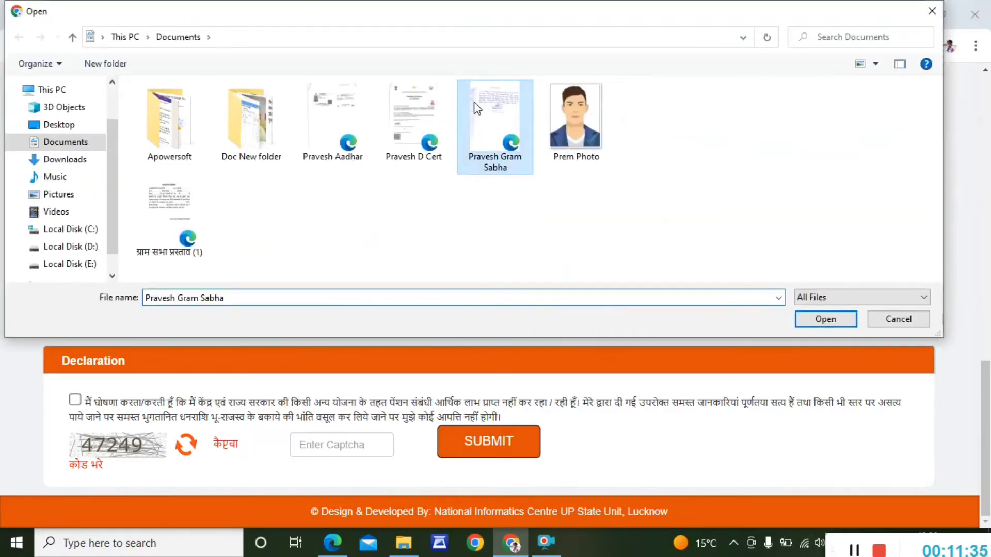
{"action": "double_click", "coordinate": [476, 105]}
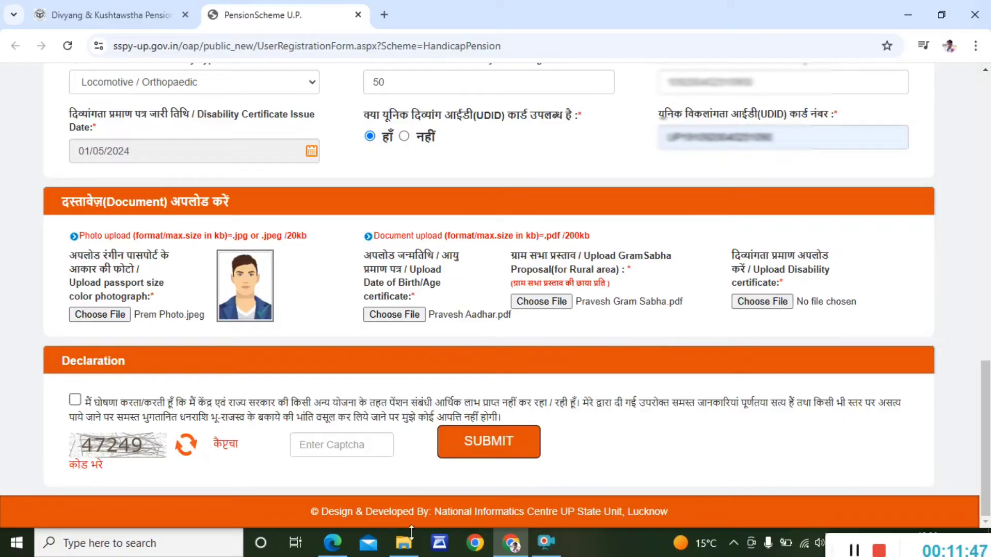
{"action": "mouse_move", "coordinate": [397, 549]}
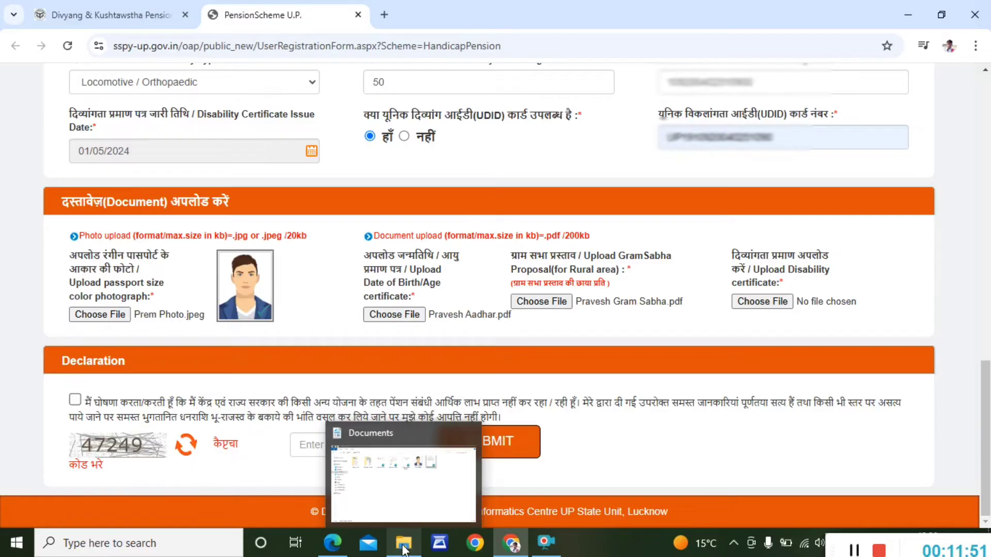
{"action": "left_click", "coordinate": [332, 544]}
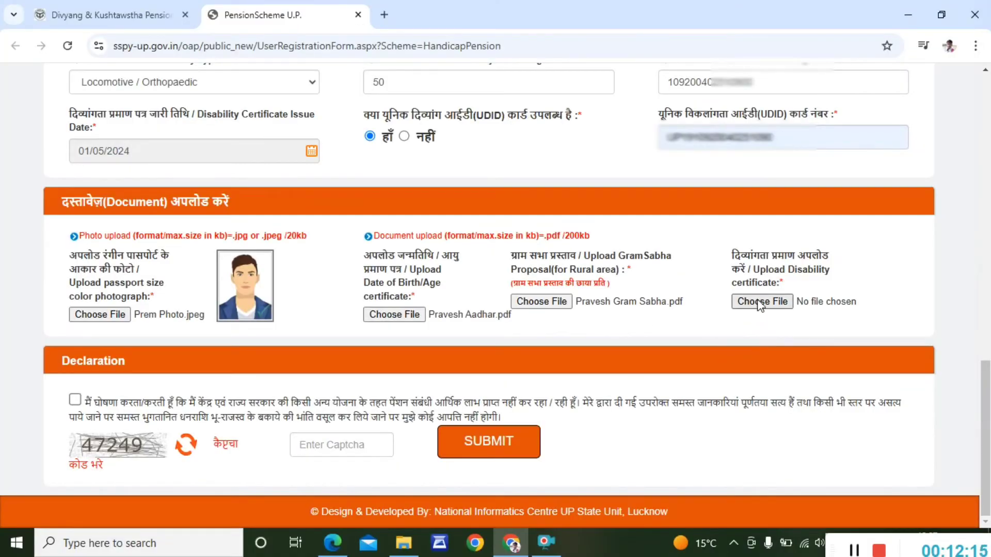
{"action": "left_click", "coordinate": [762, 302]}
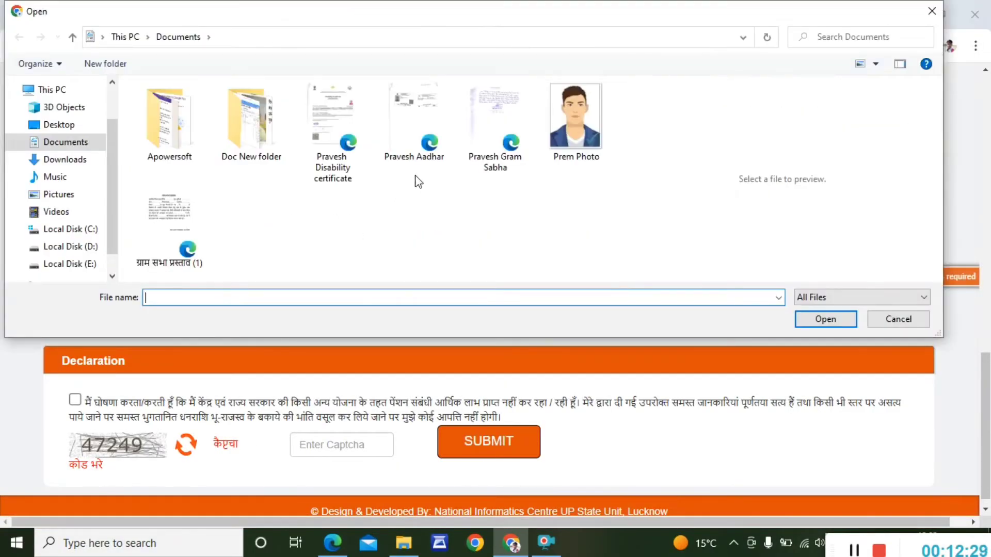
- Attach Pravesh Disability certificate, tick the declaration, and type the captcha code
{"action": "double_click", "coordinate": [347, 113]}
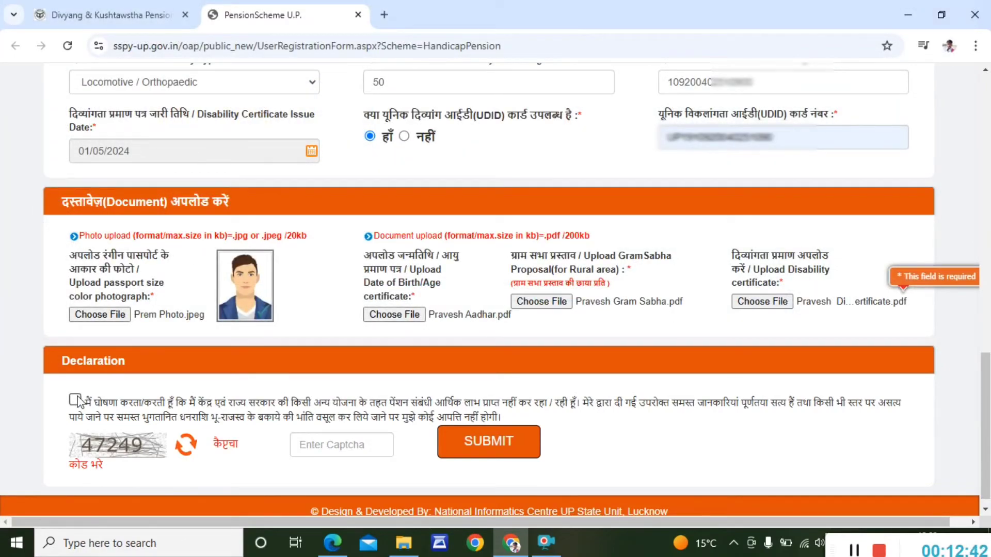
{"action": "left_click", "coordinate": [75, 399]}
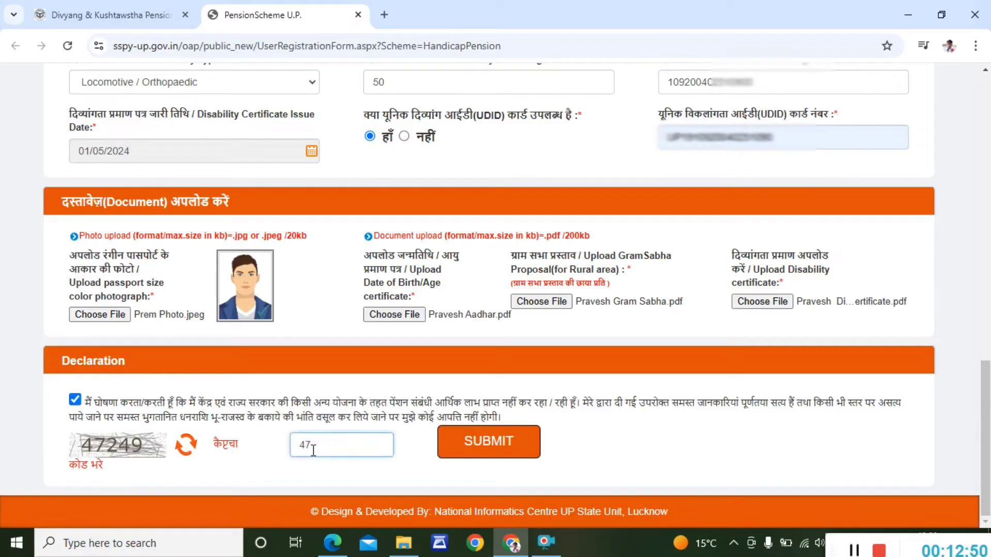
{"action": "type", "text": "2"}
{"action": "type", "text": "49"}
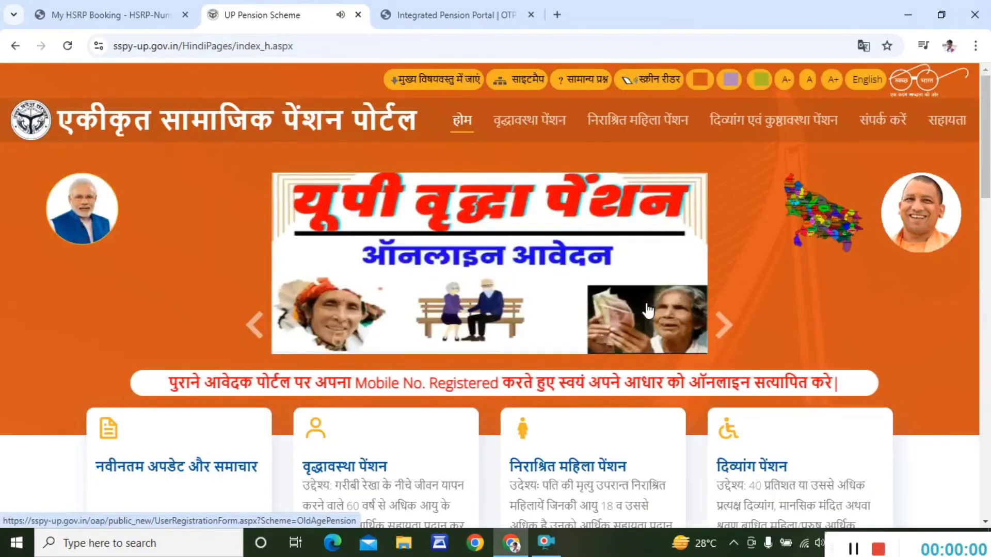
- Reach the registered applicant login page and select Divyang Pension as the scheme
{"action": "scroll", "coordinate": [652, 318], "scroll_direction": "down", "scroll_amount": 5}
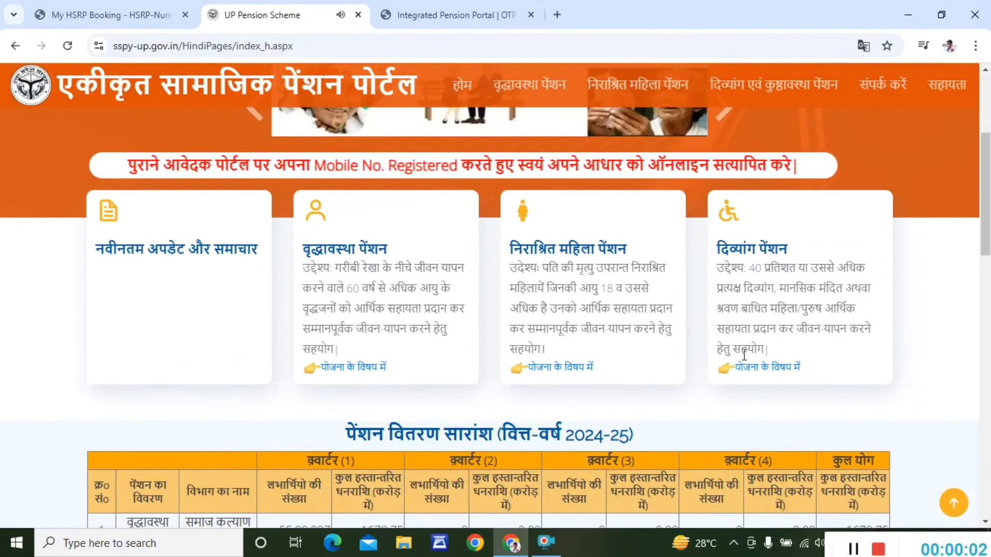
{"action": "left_click", "coordinate": [763, 369]}
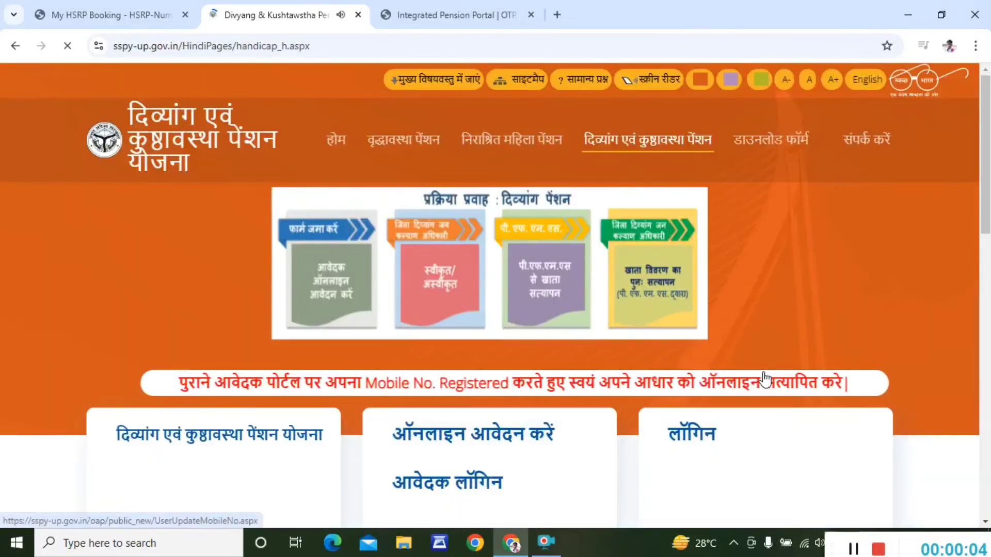
{"action": "scroll", "coordinate": [554, 397], "scroll_direction": "down", "scroll_amount": 3}
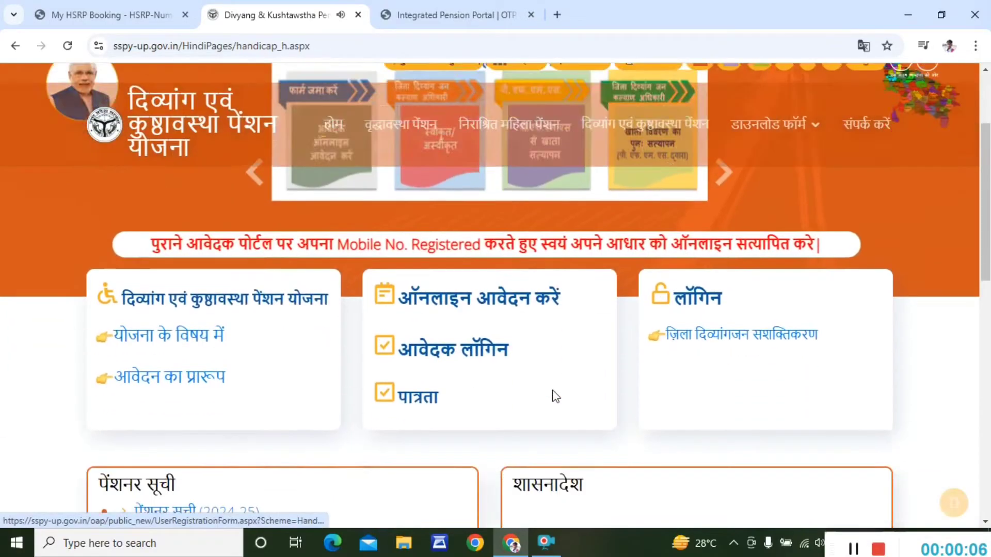
{"action": "left_click", "coordinate": [488, 356]}
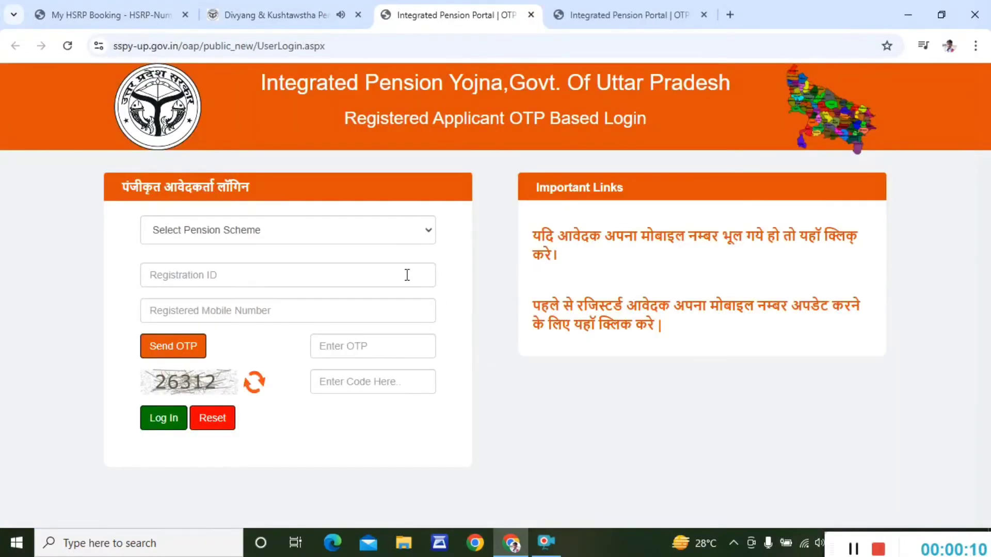
{"action": "left_click", "coordinate": [309, 228]}
{"action": "left_click", "coordinate": [281, 304]}
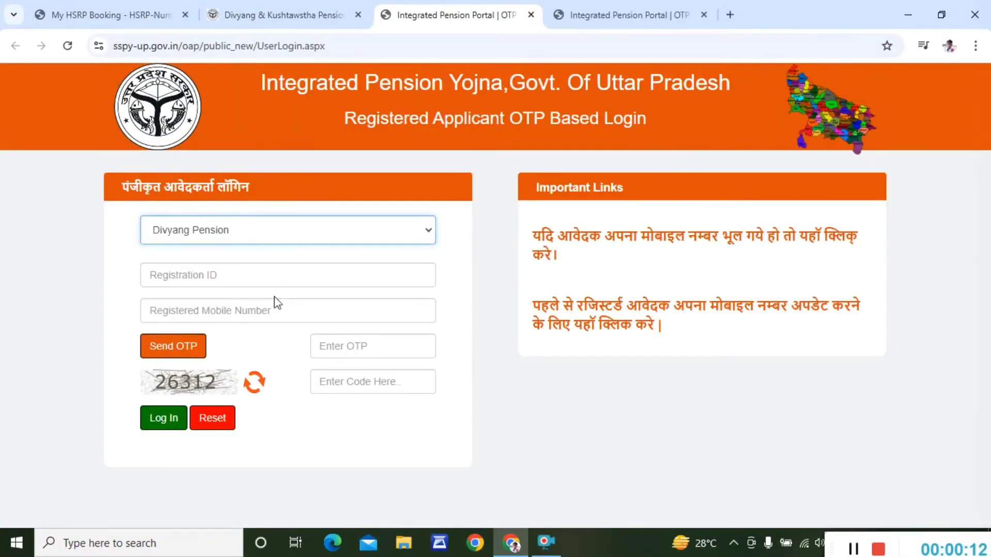
- Log in with the registration ID, registered mobile, the received OTP and the captcha code
{"action": "left_click", "coordinate": [253, 282]}
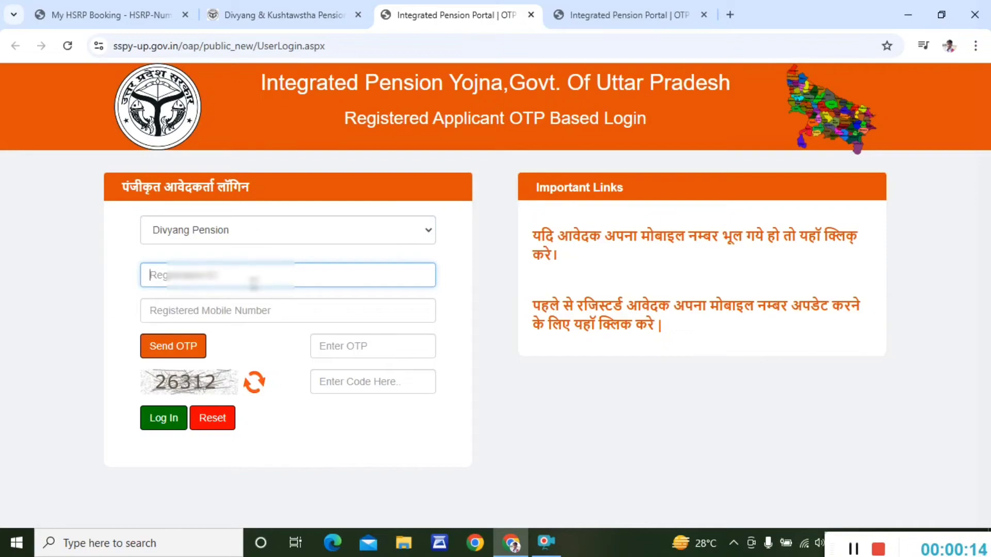
{"action": "key", "text": "ctrl+v"}
{"action": "left_click", "coordinate": [252, 301]}
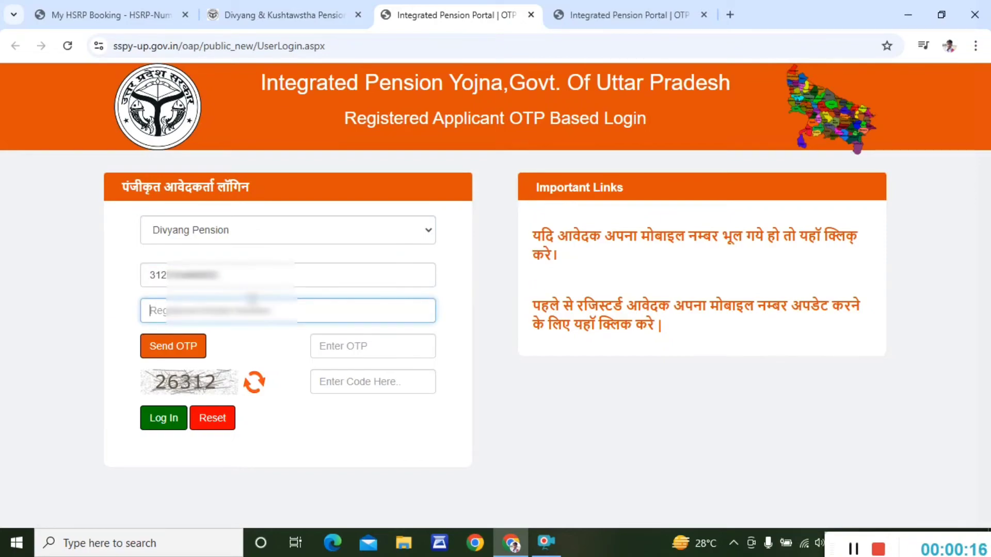
{"action": "type", "text": "999"}
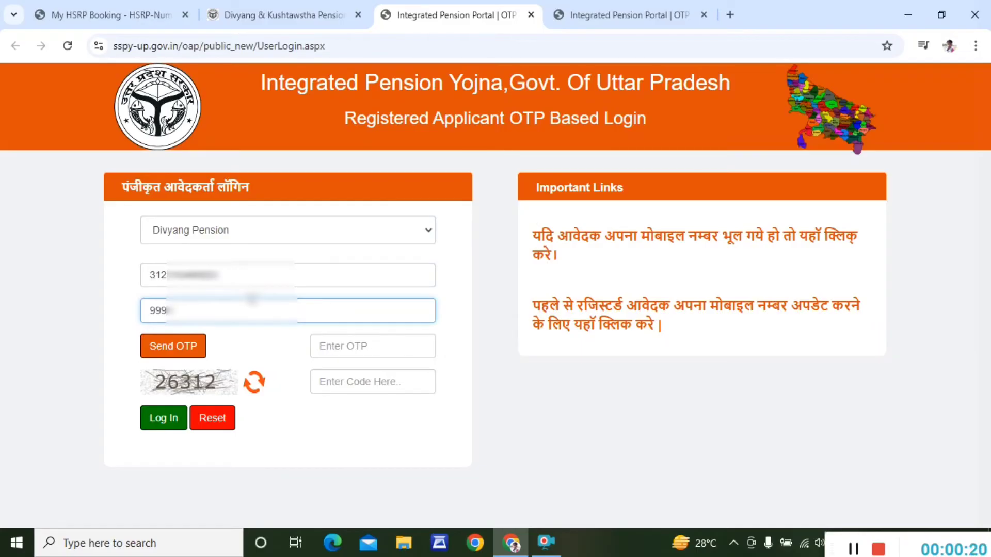
{"action": "type", "text": "000000"}
{"action": "left_click", "coordinate": [192, 340]}
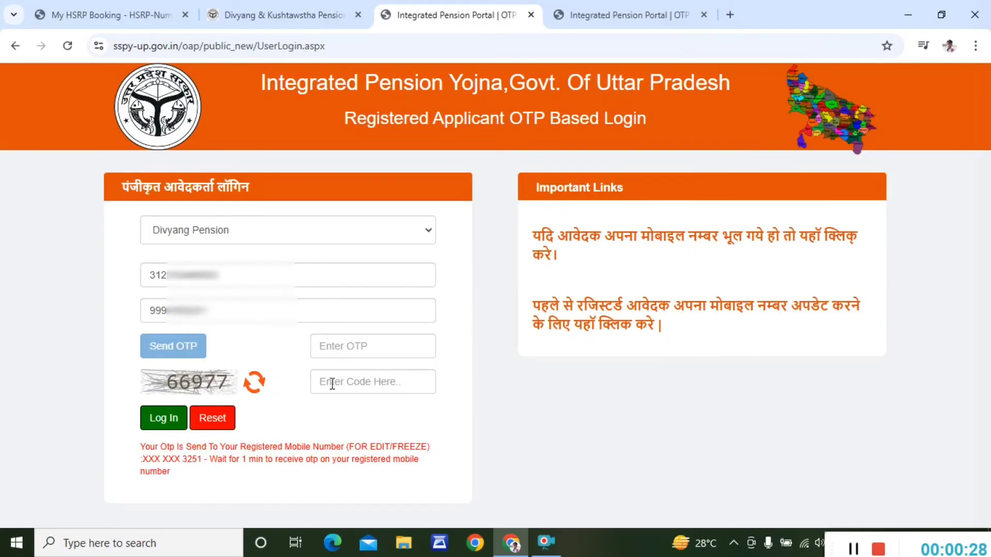
{"action": "left_click", "coordinate": [342, 346]}
{"action": "type", "text": "1"}
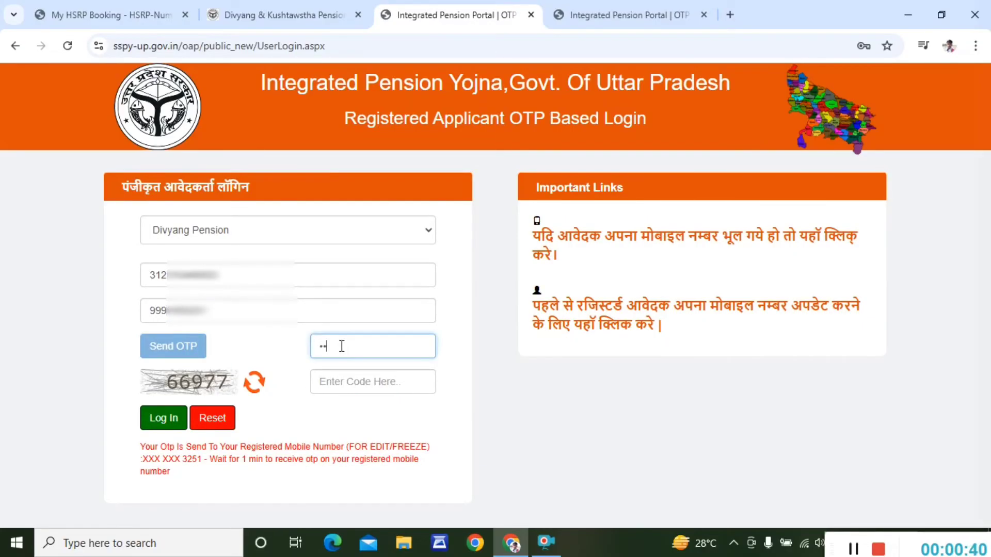
{"action": "type", "text": "23456"}
{"action": "left_click", "coordinate": [324, 379]}
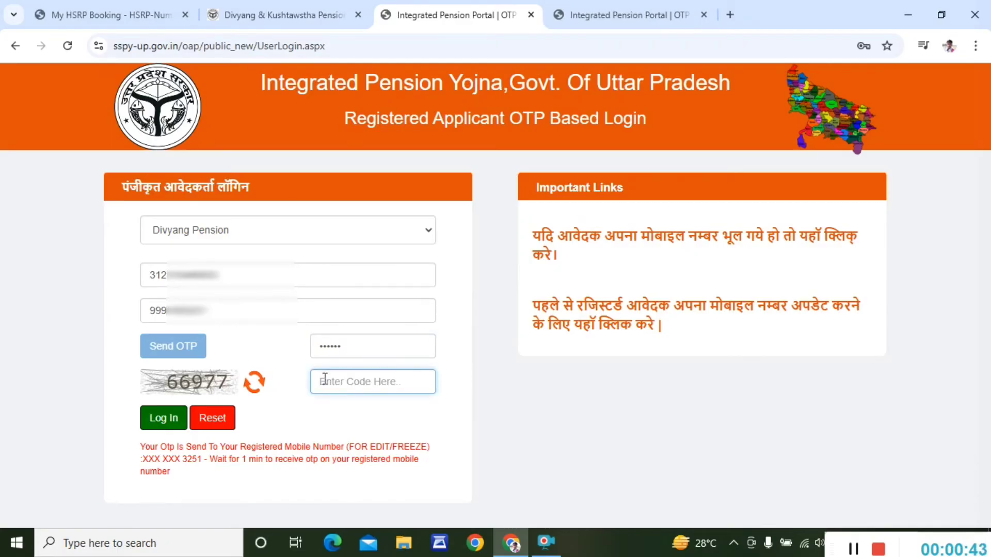
{"action": "type", "text": "66977"}
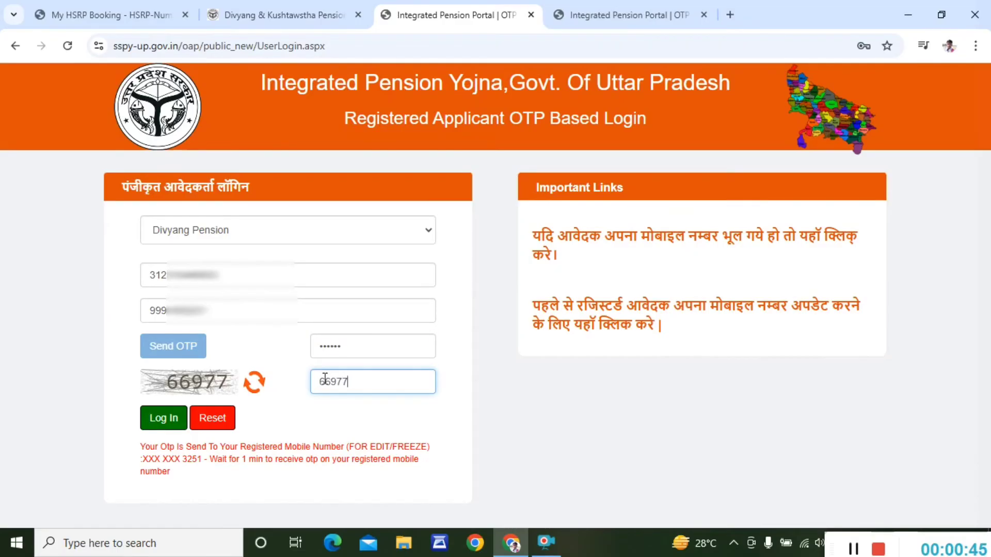
{"action": "left_click", "coordinate": [175, 421]}
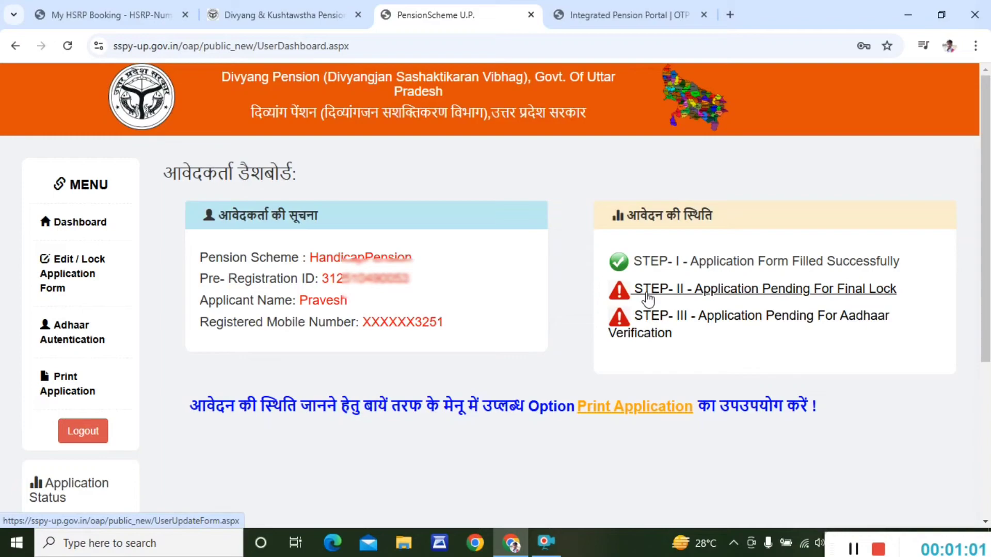
- Open the Divyang application pending final lock and submit its edit form
{"action": "scroll", "coordinate": [647, 298], "scroll_direction": "down", "scroll_amount": 4}
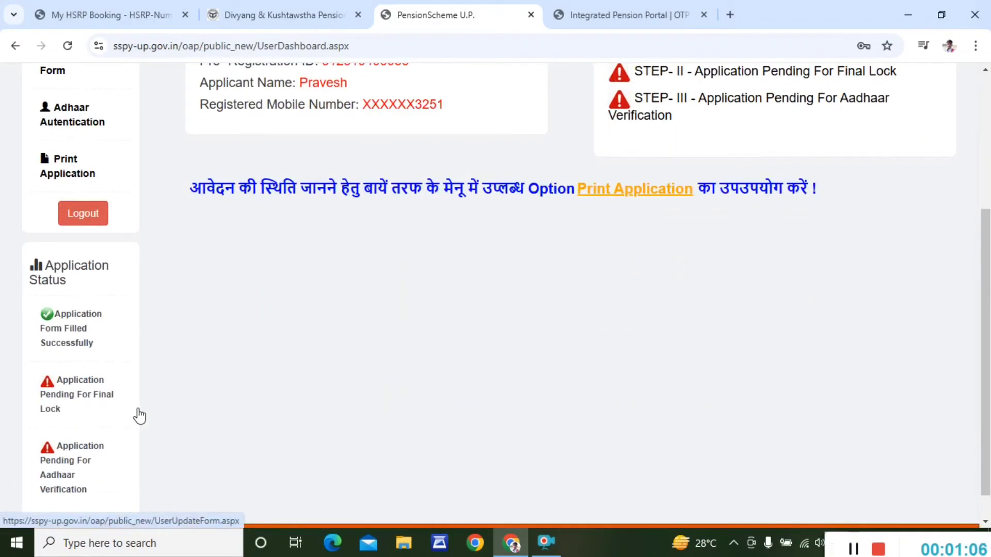
{"action": "scroll", "coordinate": [503, 387], "scroll_direction": "up", "scroll_amount": 3}
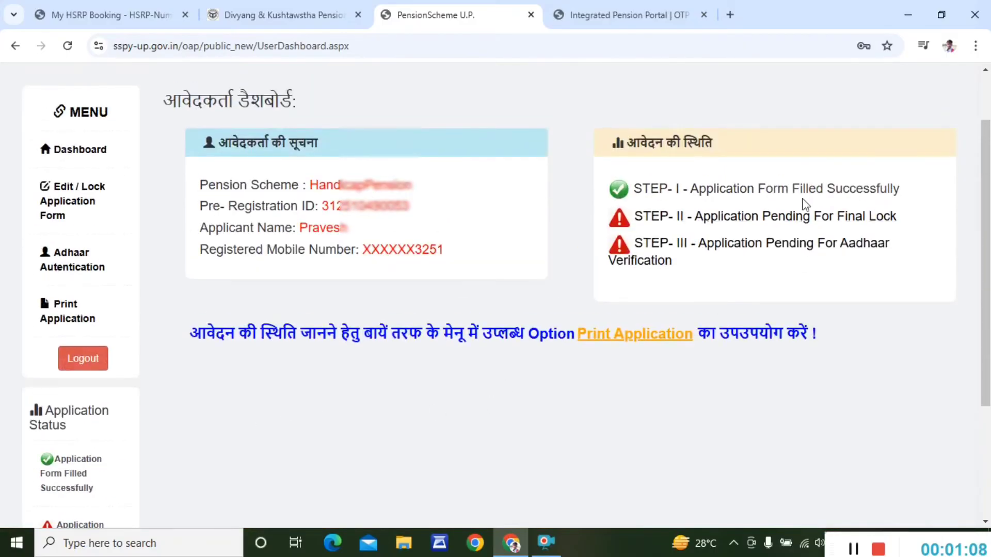
{"action": "left_click", "coordinate": [717, 221]}
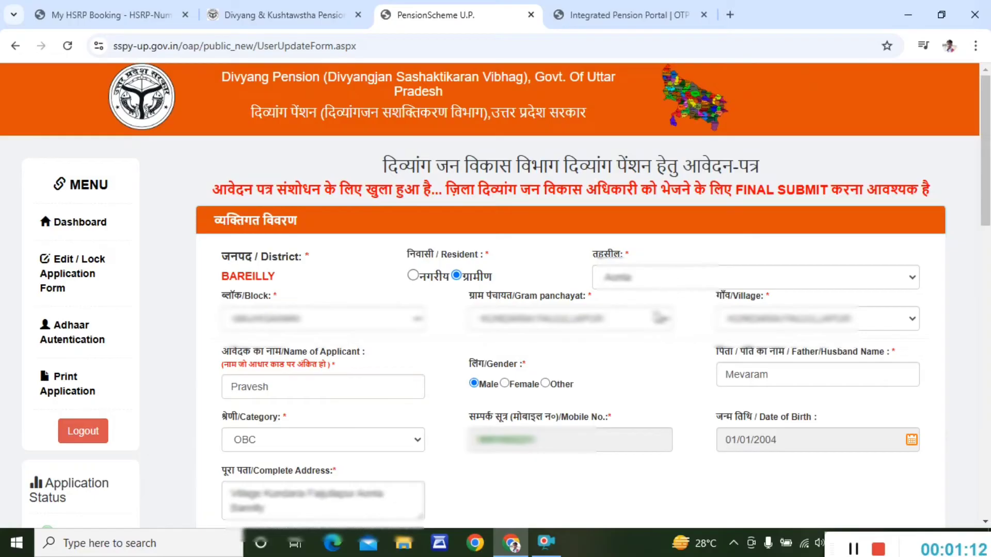
{"action": "scroll", "coordinate": [660, 318], "scroll_direction": "down", "scroll_amount": 5}
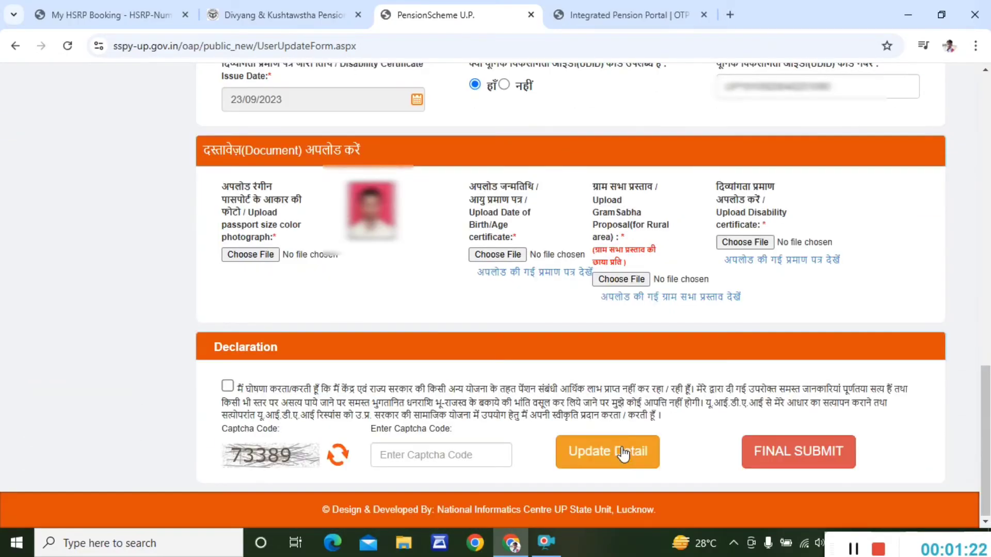
{"action": "left_click", "coordinate": [623, 454]}
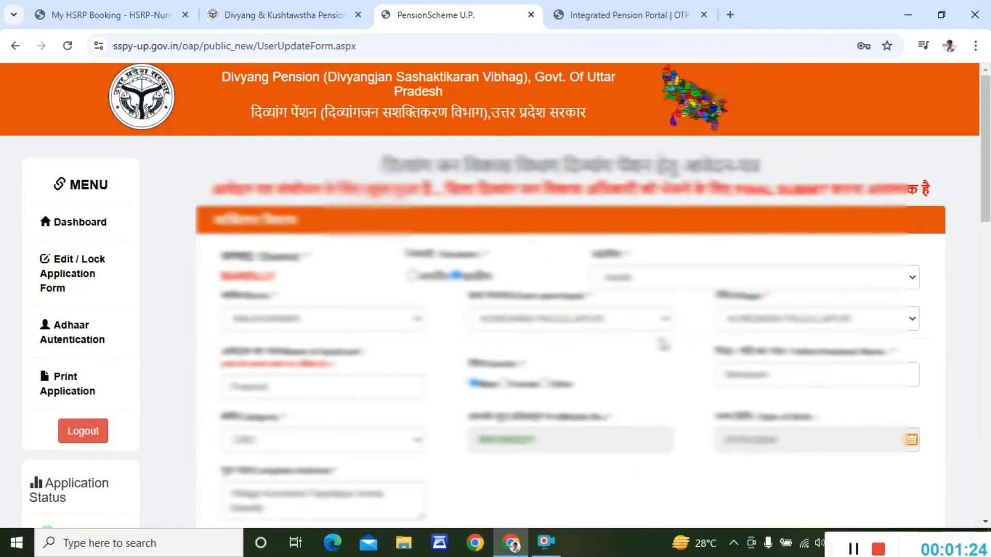
- Accept the declaration, enter captcha 35846 and click Update Detail
{"action": "scroll", "coordinate": [516, 343], "scroll_direction": "down", "scroll_amount": 5}
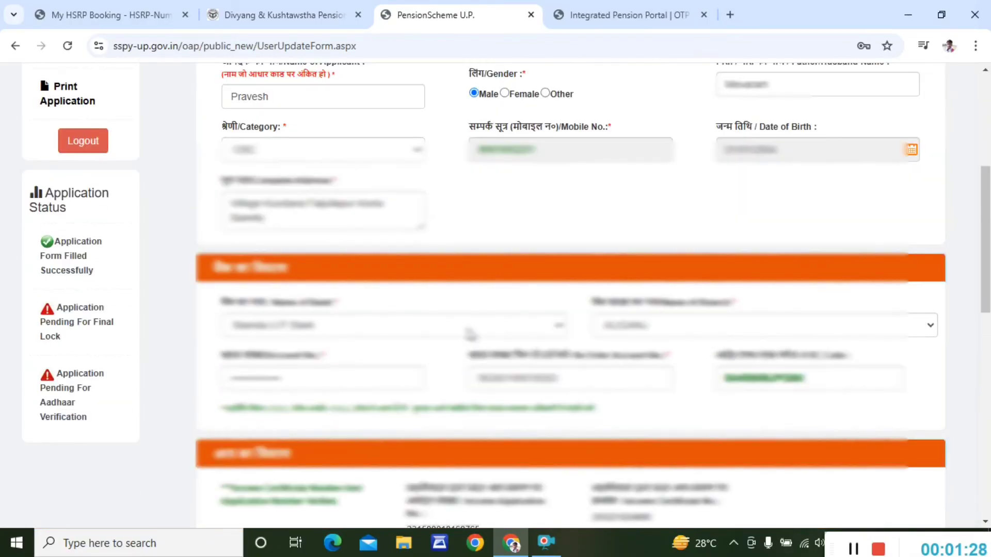
{"action": "left_click", "coordinate": [470, 333]}
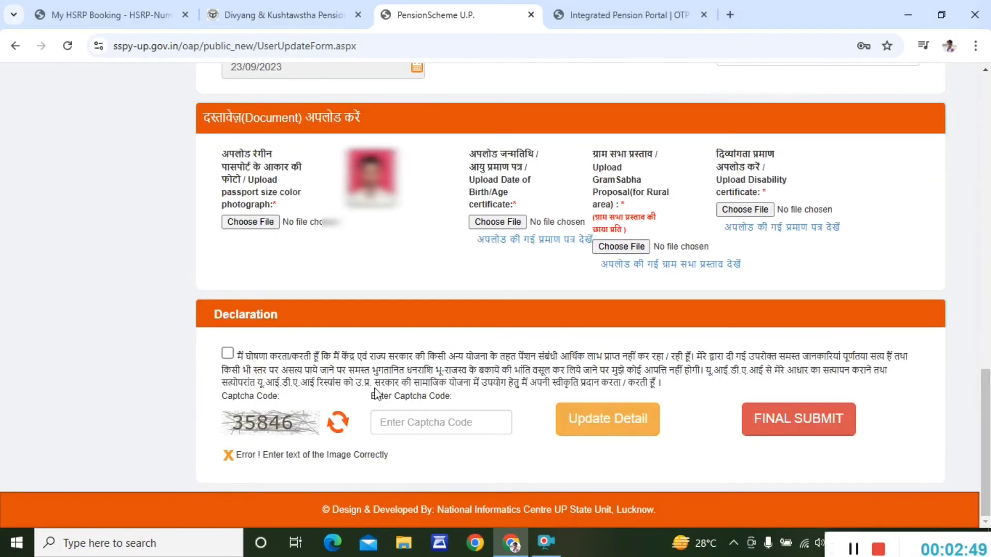
{"action": "left_click", "coordinate": [228, 354]}
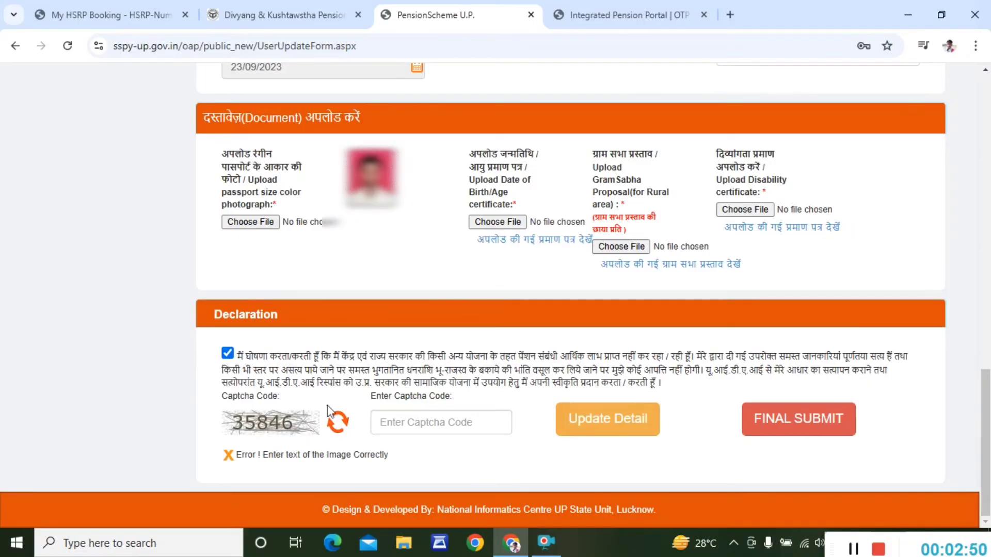
{"action": "left_click", "coordinate": [377, 430]}
{"action": "type", "text": "3"}
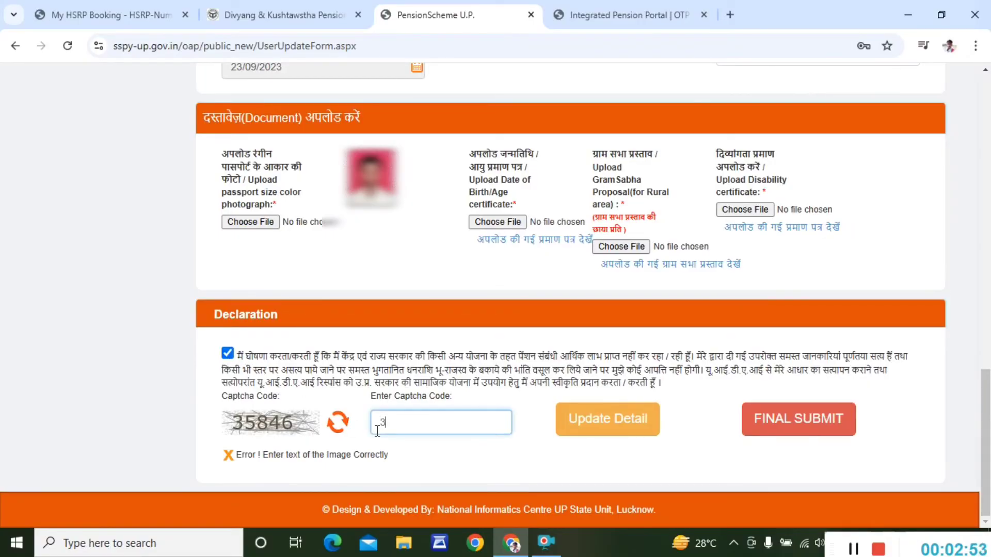
{"action": "type", "text": "5"}
{"action": "type", "text": "846"}
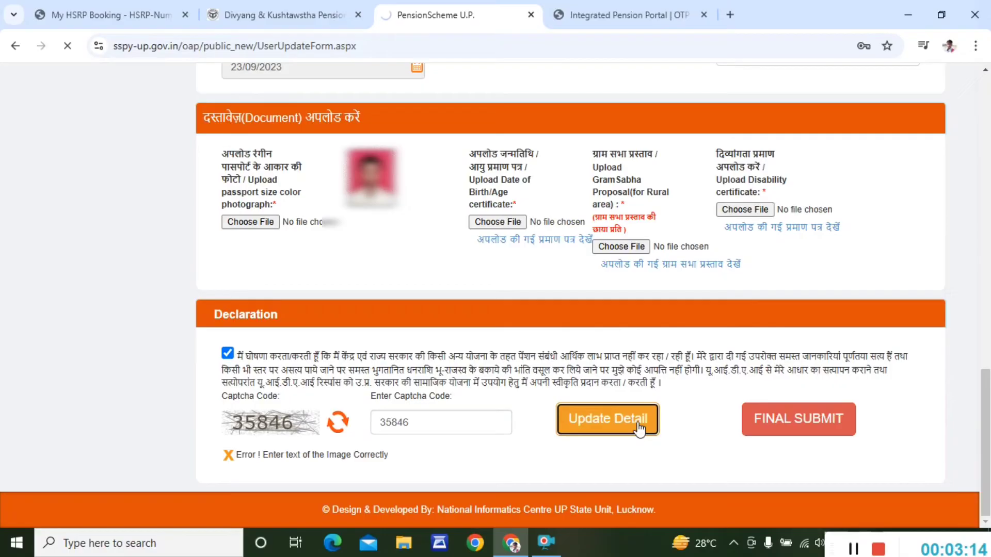
{"action": "left_click", "coordinate": [639, 427]}
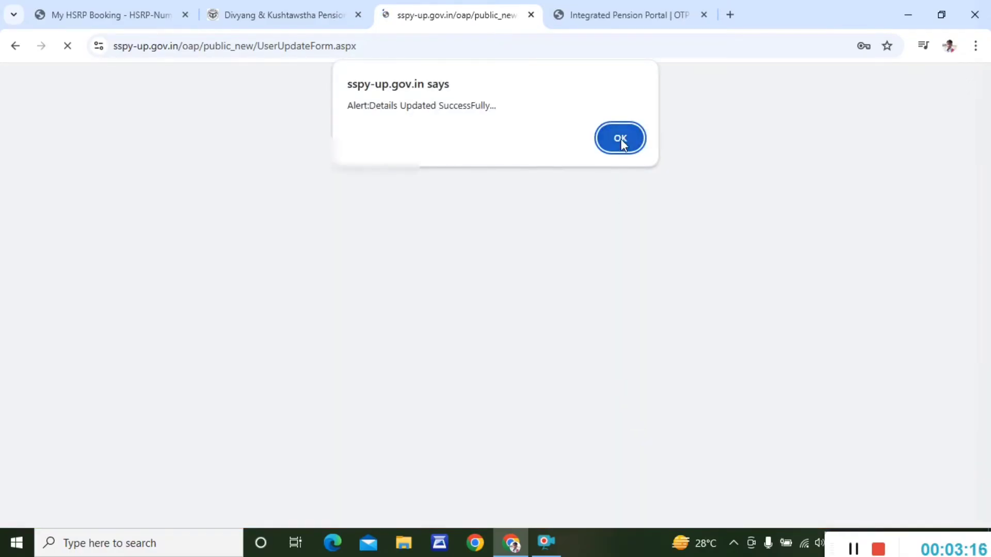
- Dismiss the update alert, enter the new captcha, final-submit and confirm the lock
{"action": "left_click", "coordinate": [621, 138]}
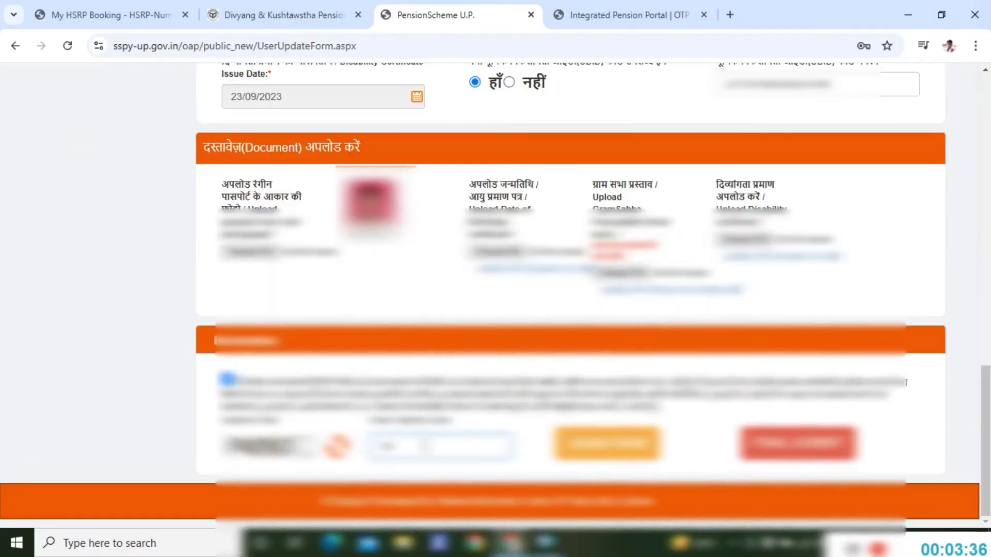
{"action": "type", "text": "727"}
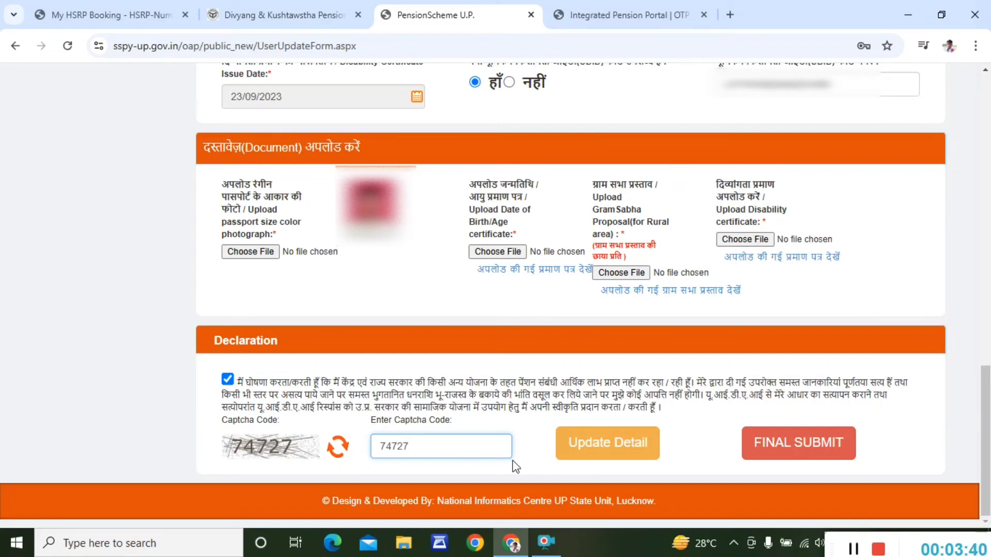
{"action": "left_click", "coordinate": [769, 453]}
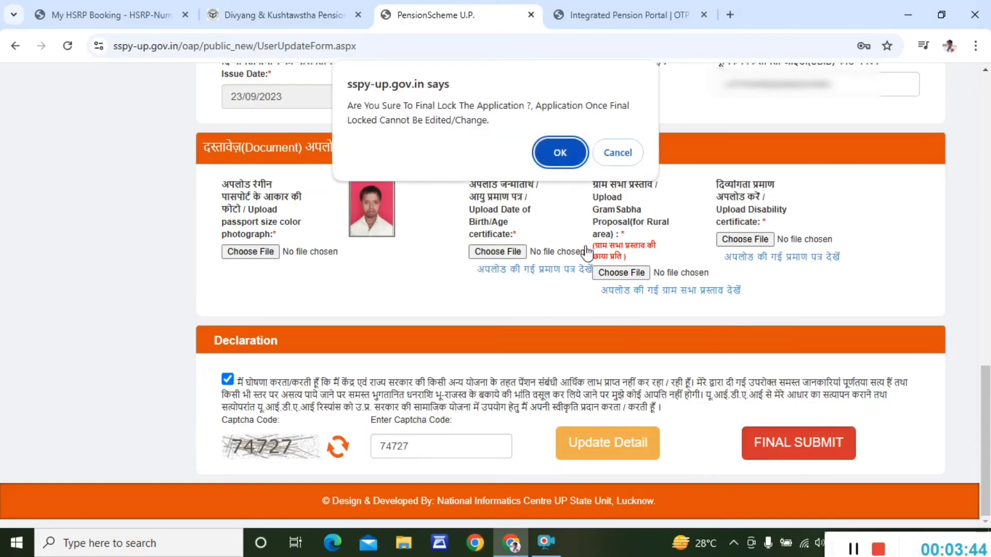
{"action": "left_click", "coordinate": [566, 142]}
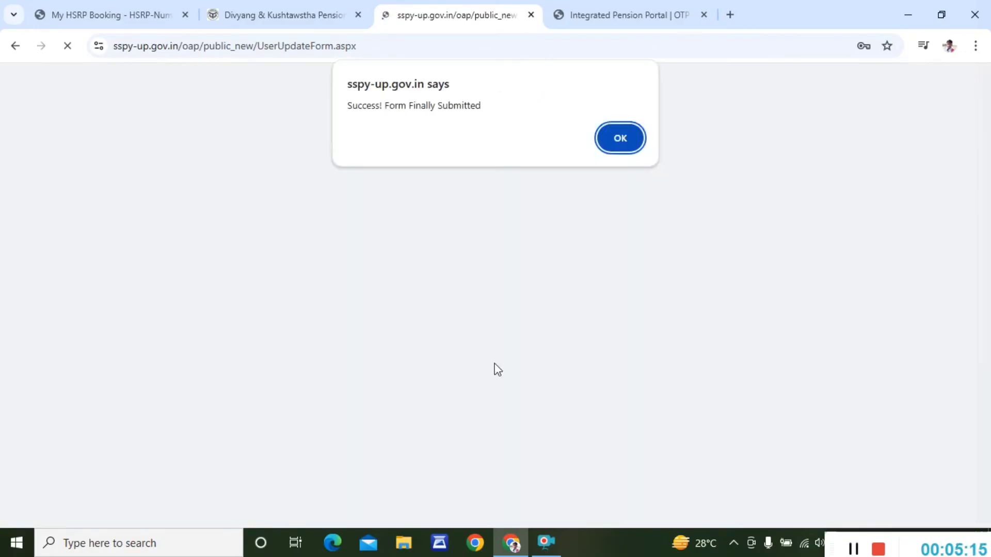
{"action": "left_click", "coordinate": [618, 145]}
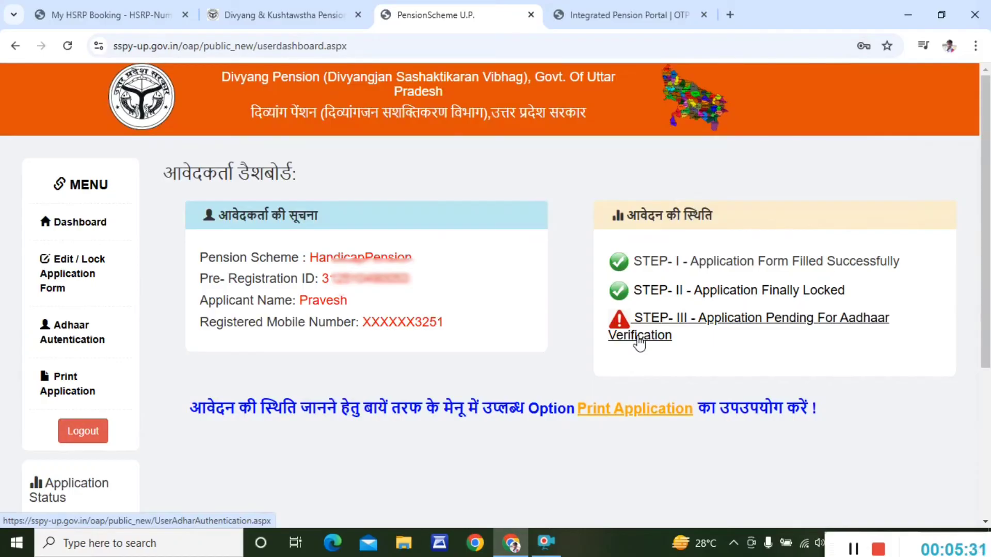
- Open the STEP-III Aadhaar verification, enter the applicant's Aadhaar number and give consent
{"action": "left_click", "coordinate": [639, 337]}
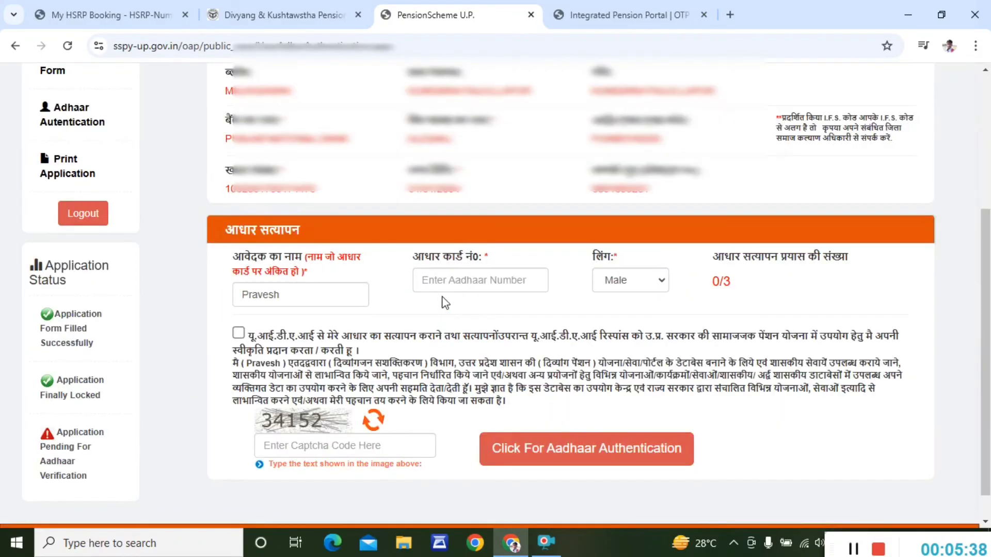
{"action": "left_click", "coordinate": [444, 283]}
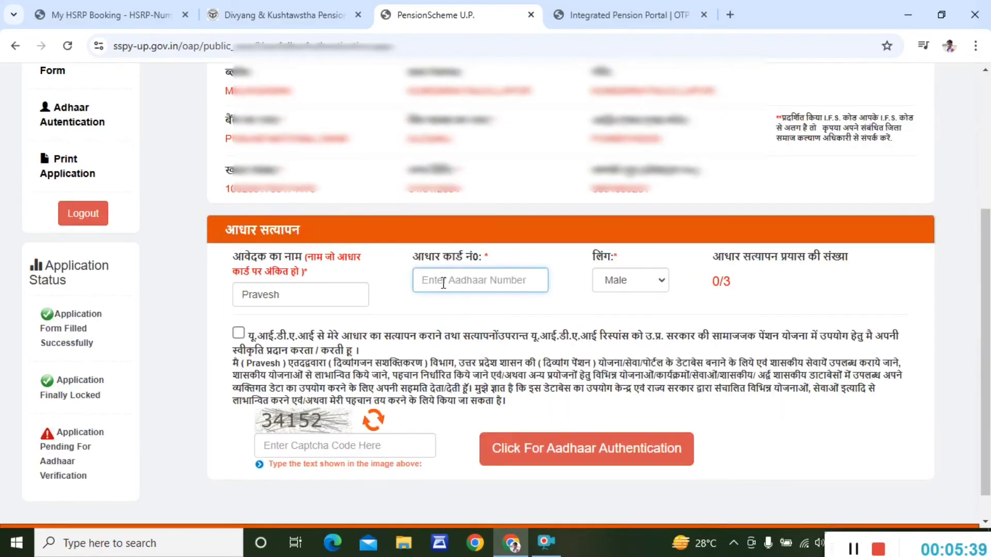
{"action": "type", "text": "83"}
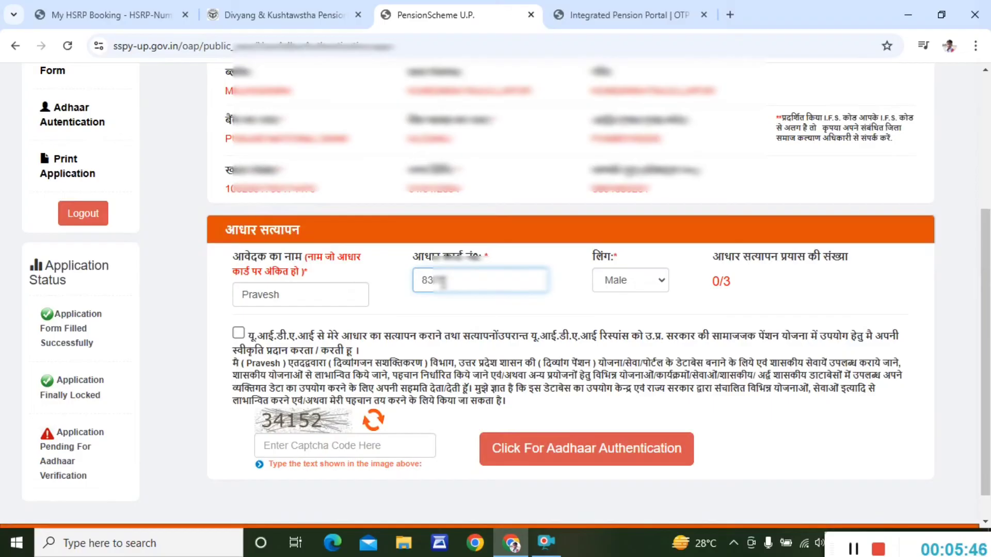
{"action": "type", "text": "*****"}
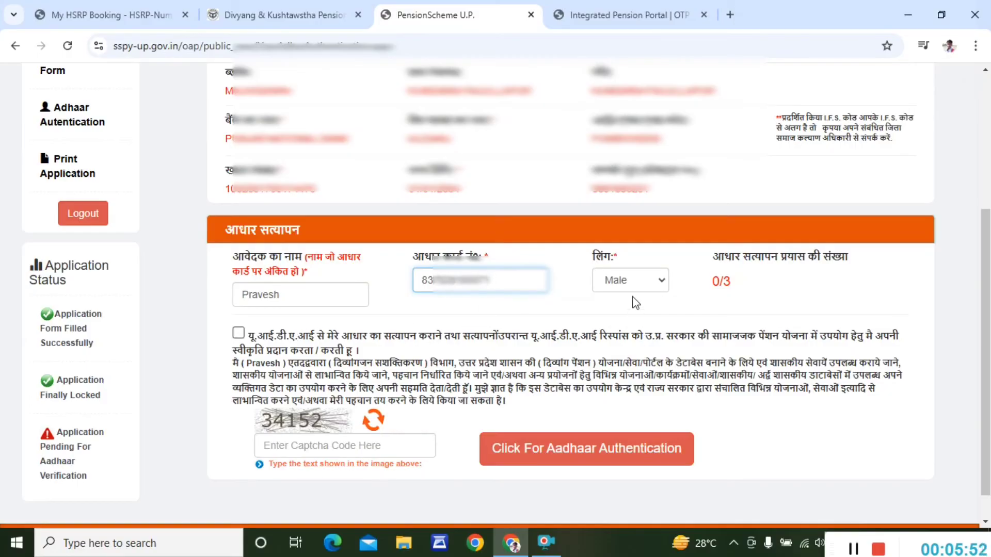
{"action": "left_click", "coordinate": [238, 333]}
- Enter captcha 34152 and confirm the Aadhaar demographic authentication
{"action": "left_click", "coordinate": [317, 447]}
{"action": "type", "text": "34152"}
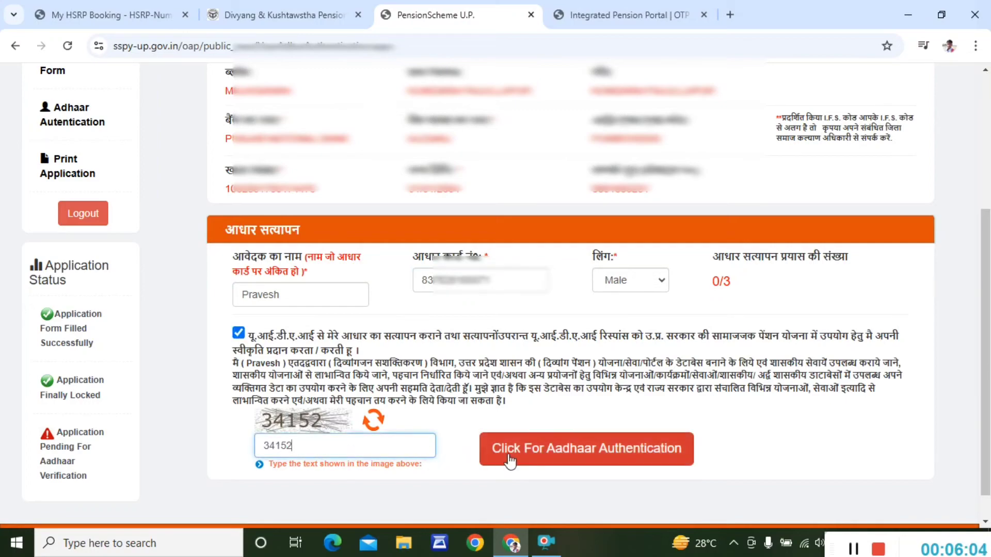
{"action": "left_click", "coordinate": [541, 458]}
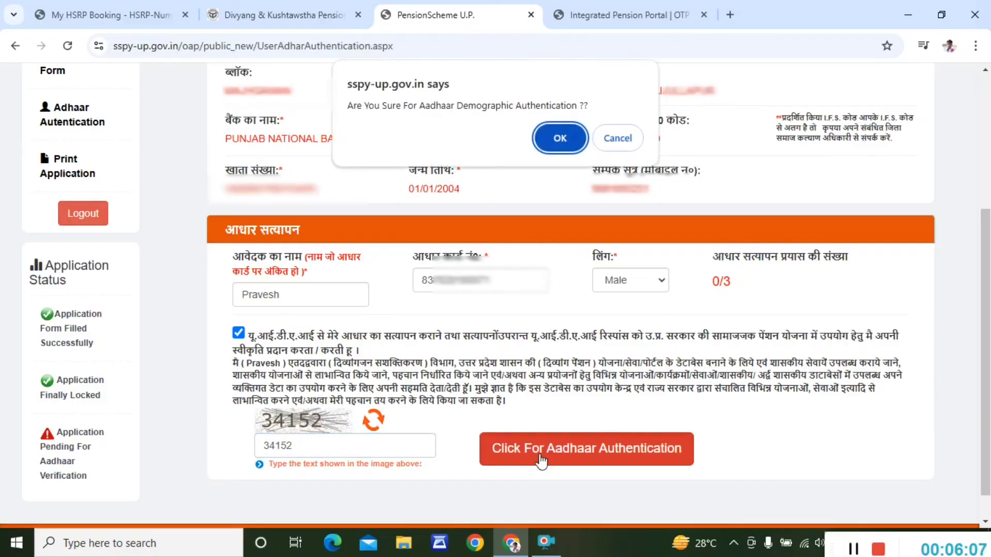
{"action": "left_click", "coordinate": [559, 144]}
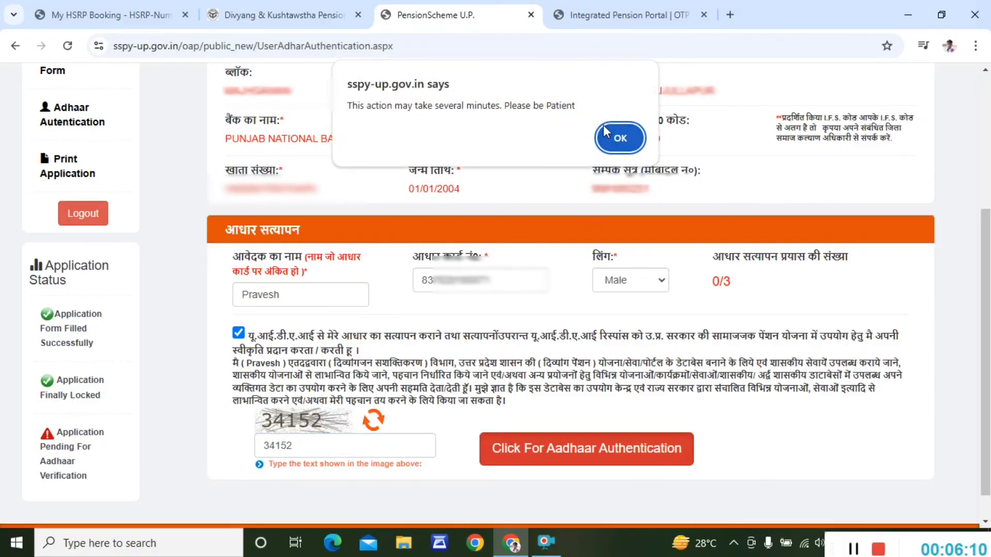
{"action": "left_click", "coordinate": [622, 129]}
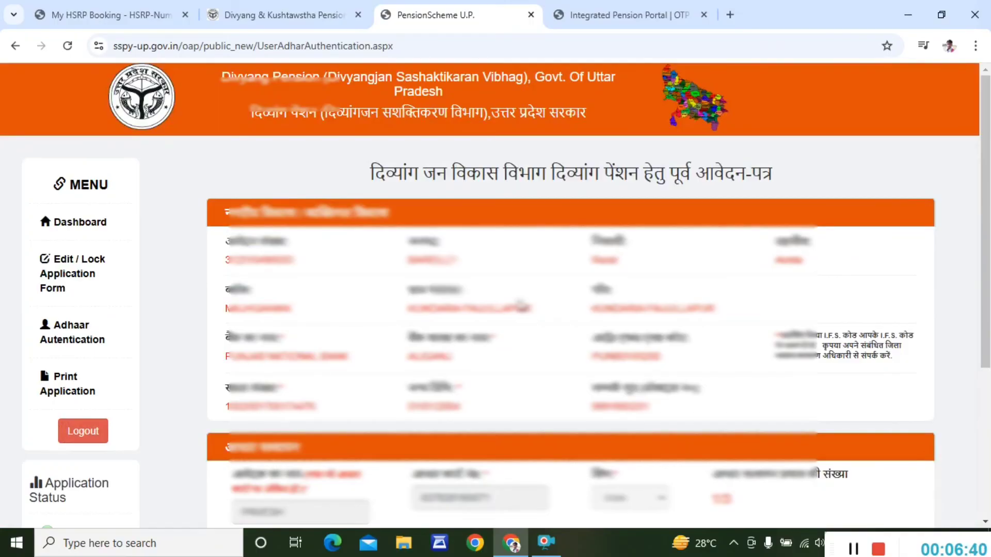
- Proceed For Final Print and open the Print Application status page
{"action": "scroll", "coordinate": [521, 305], "scroll_direction": "down", "scroll_amount": 5}
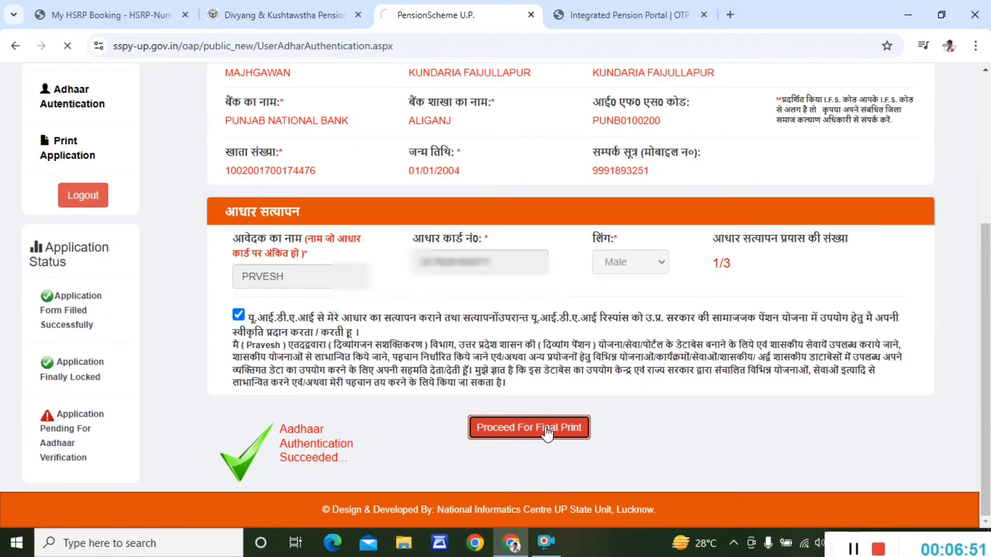
{"action": "left_click", "coordinate": [547, 430]}
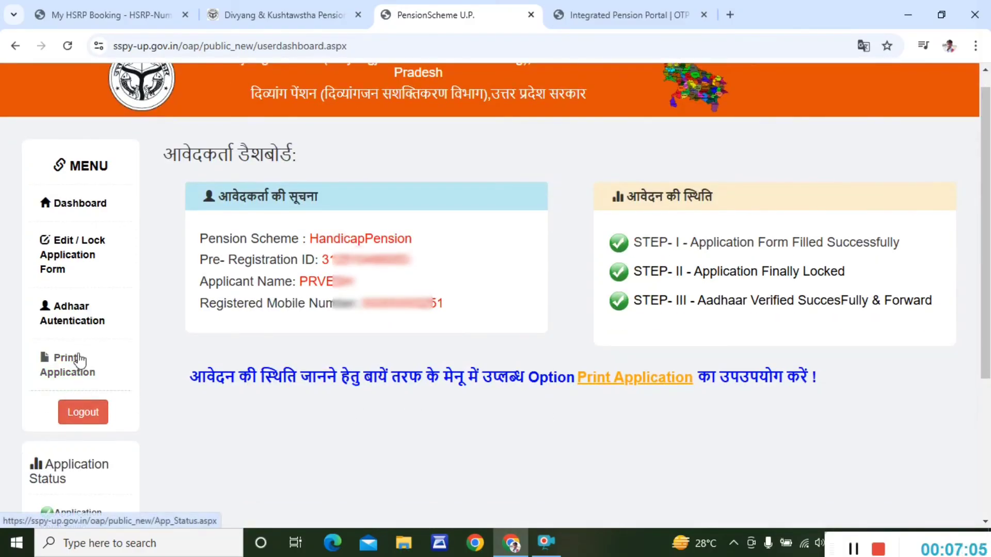
{"action": "left_click", "coordinate": [79, 360]}
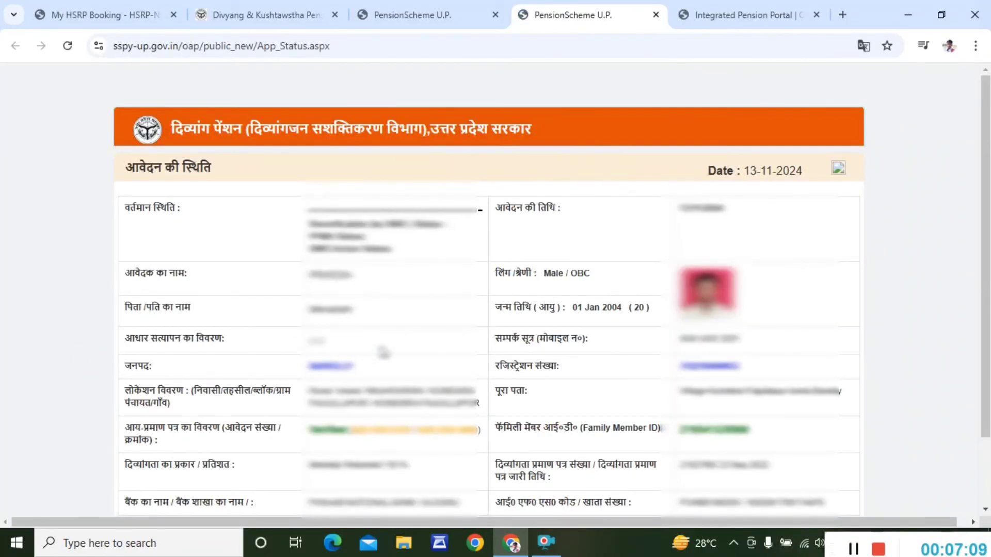
- Print the application status page and close the print popup window
{"action": "scroll", "coordinate": [383, 352], "scroll_direction": "down", "scroll_amount": 2}
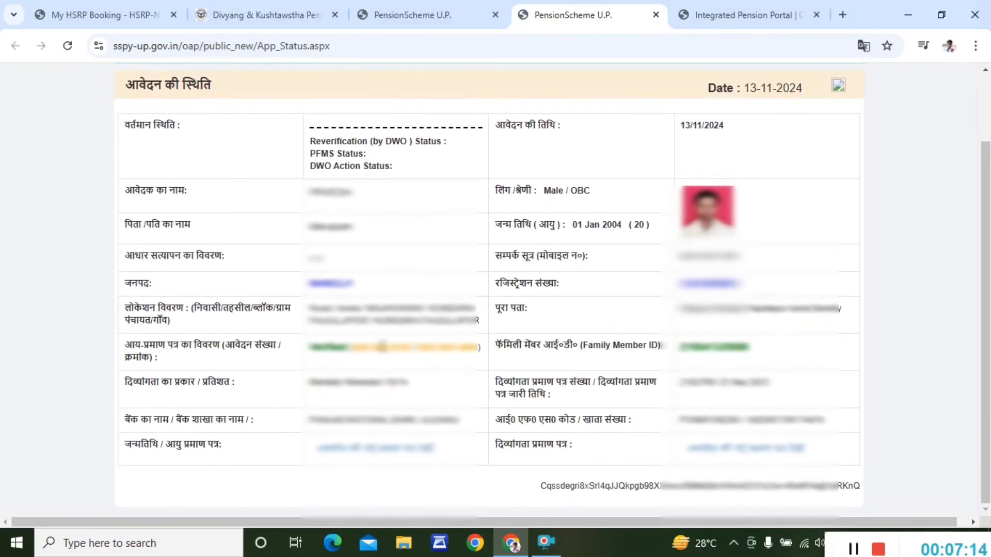
{"action": "scroll", "coordinate": [382, 346], "scroll_direction": "up", "scroll_amount": 1}
{"action": "scroll", "coordinate": [382, 346], "scroll_direction": "down", "scroll_amount": 1}
{"action": "scroll", "coordinate": [381, 346], "scroll_direction": "up", "scroll_amount": 1}
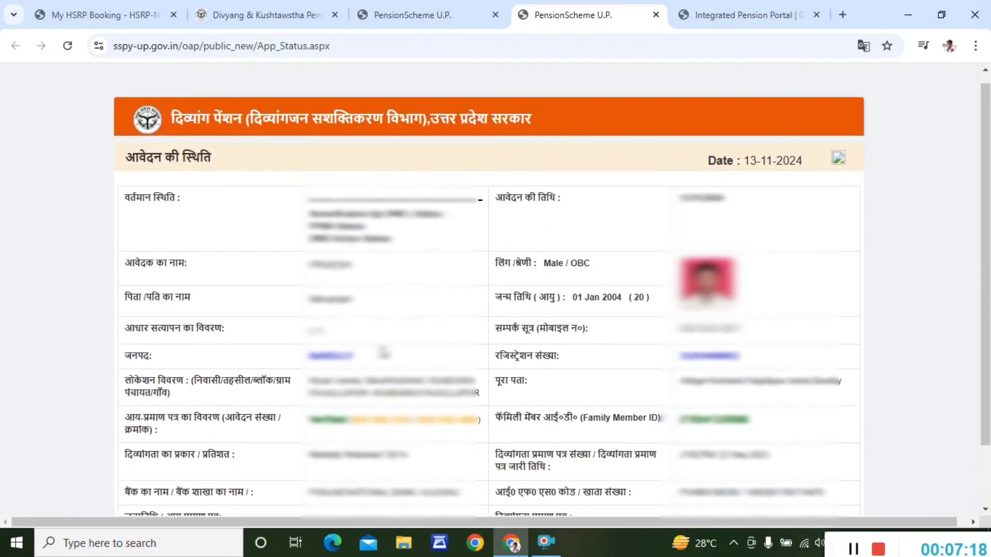
{"action": "left_click", "coordinate": [837, 158]}
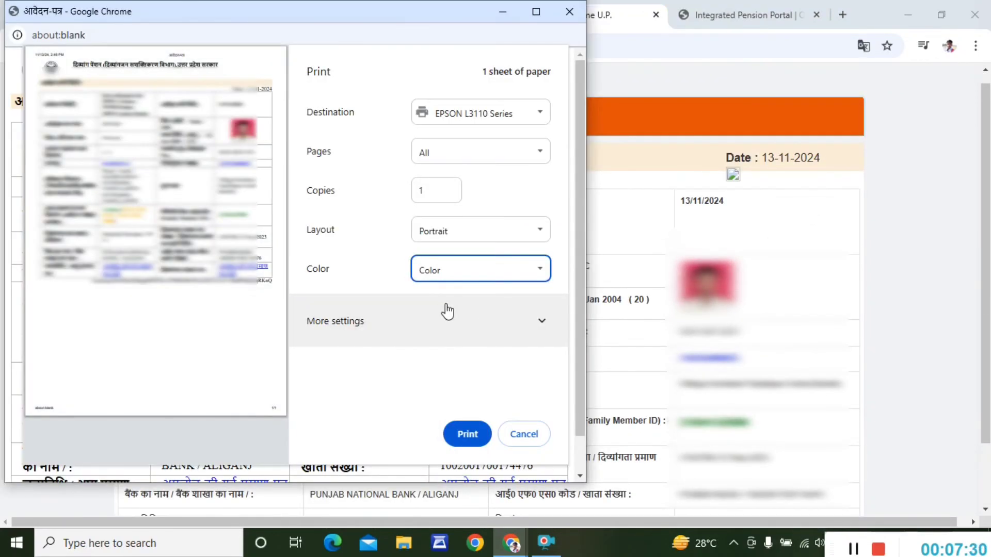
{"action": "left_click", "coordinate": [466, 435]}
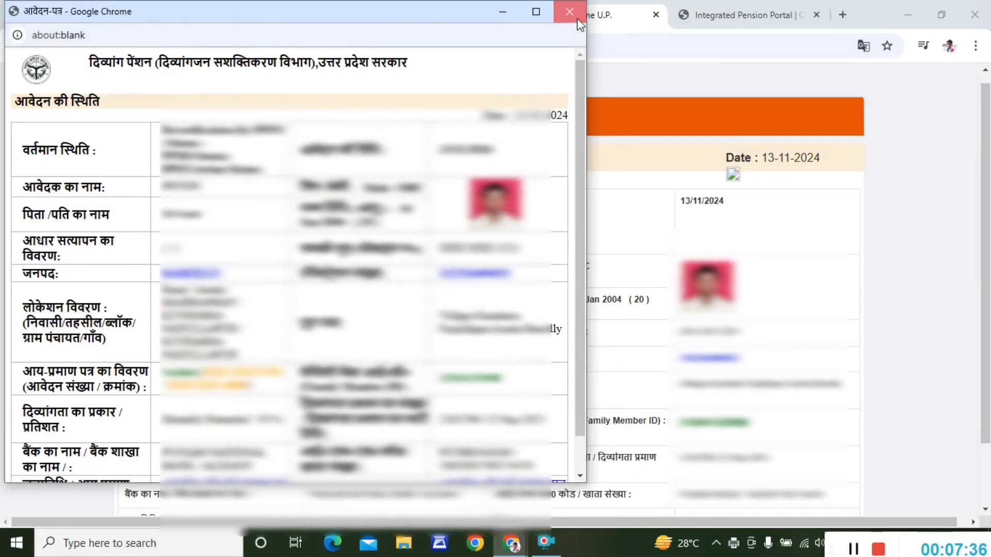
{"action": "left_click", "coordinate": [569, 11]}
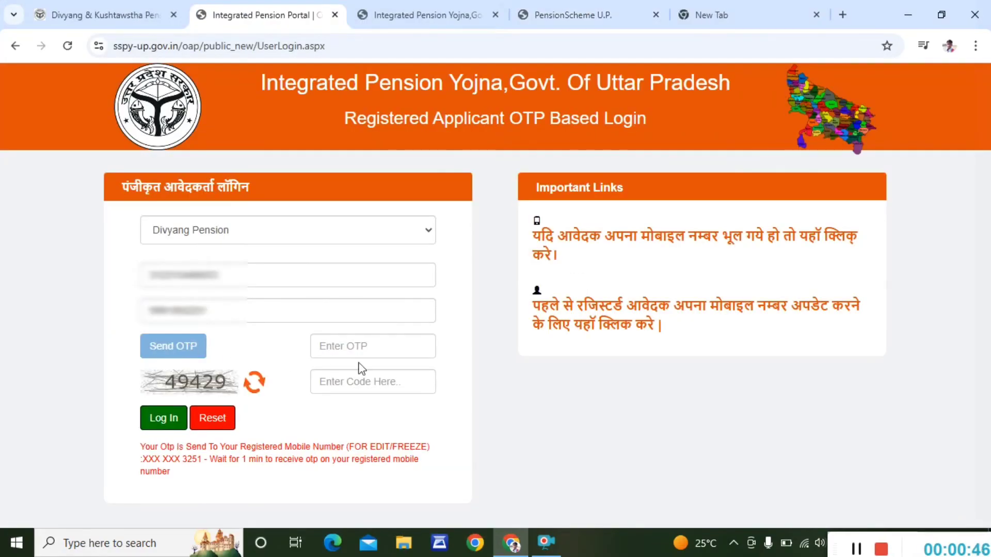
- Start entering the login captcha, typing 49, and scroll through the page
{"action": "left_click", "coordinate": [361, 388]}
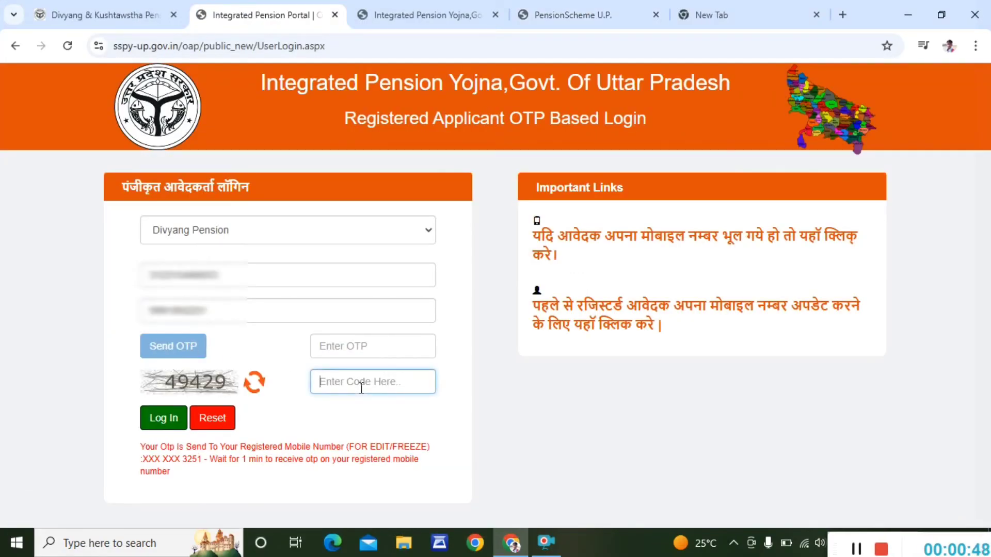
{"action": "type", "text": "49"}
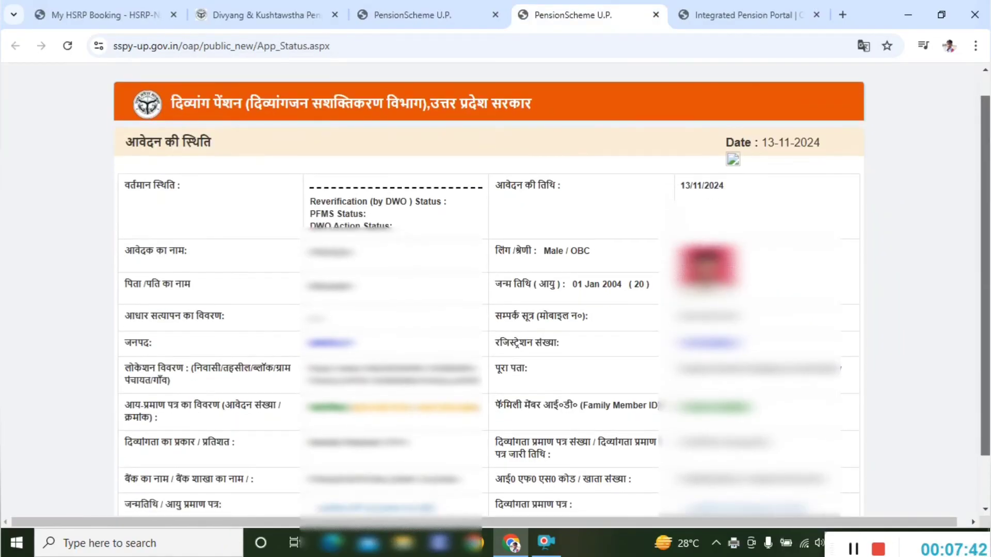
{"action": "scroll", "coordinate": [495, 299], "scroll_direction": "down", "scroll_amount": 1}
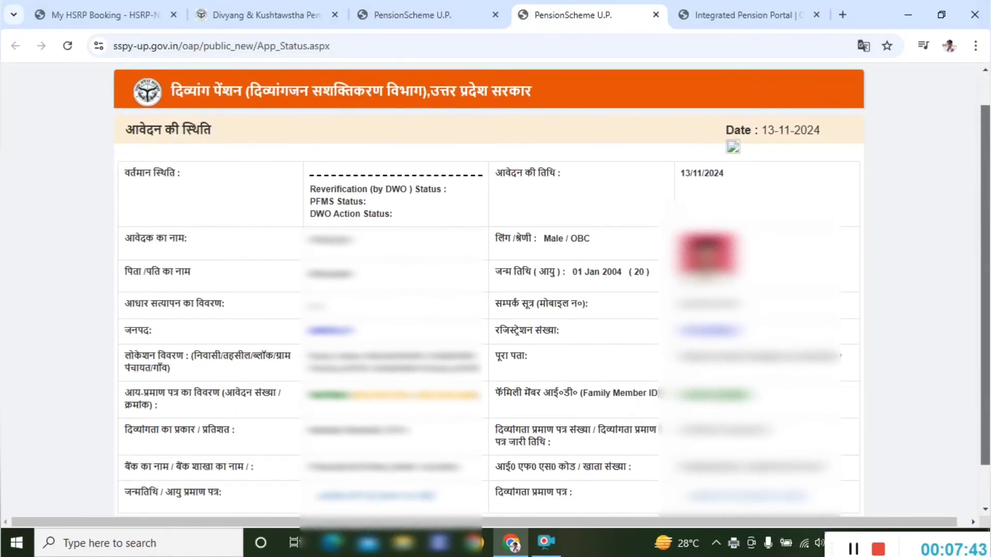
{"action": "scroll", "coordinate": [496, 299], "scroll_direction": "down", "scroll_amount": 1}
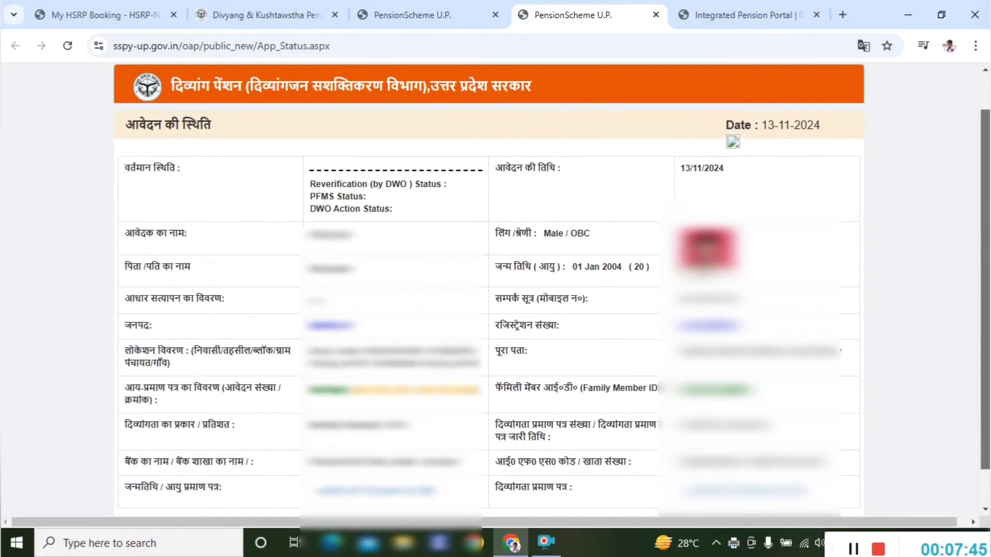
{"action": "scroll", "coordinate": [496, 297], "scroll_direction": "down", "scroll_amount": 1}
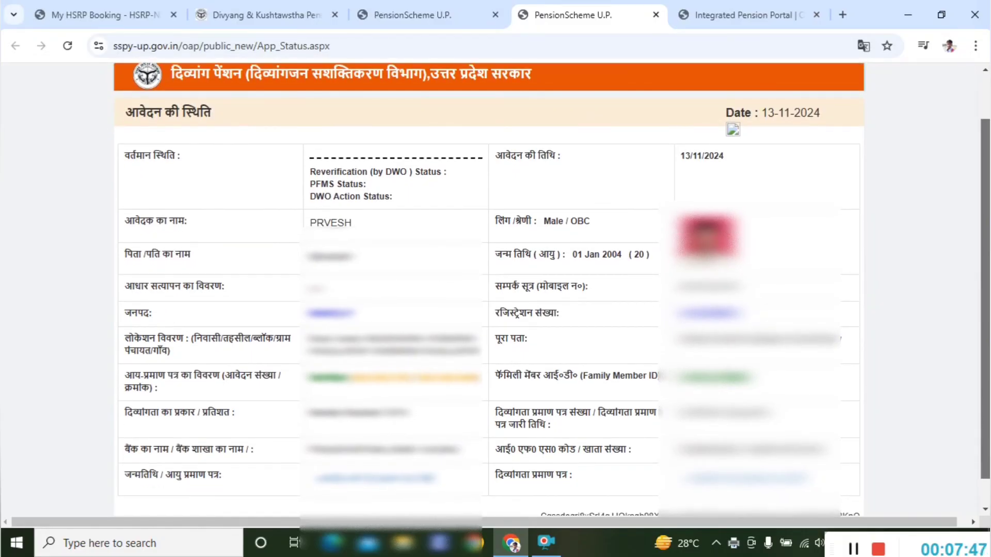
{"action": "scroll", "coordinate": [956, 138], "scroll_direction": "up", "scroll_amount": 1}
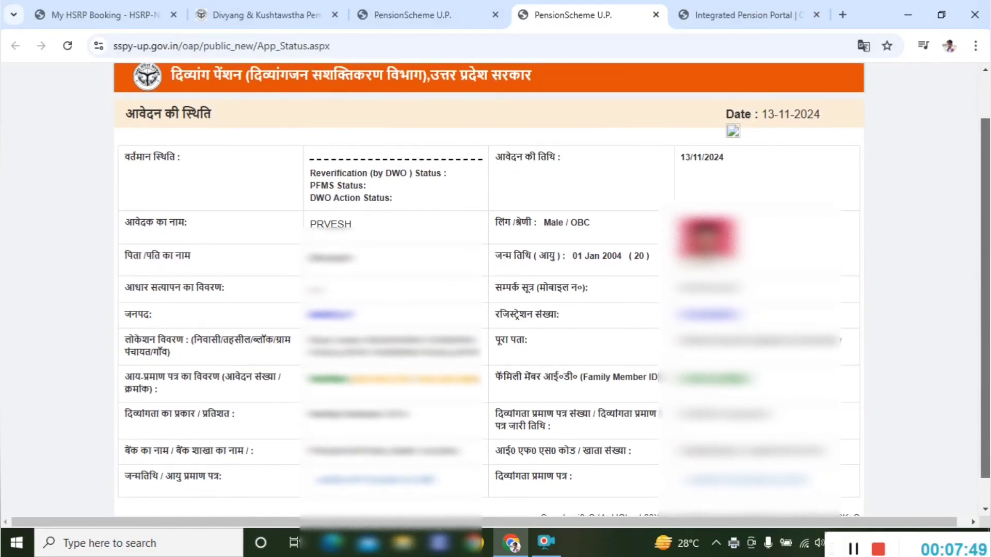